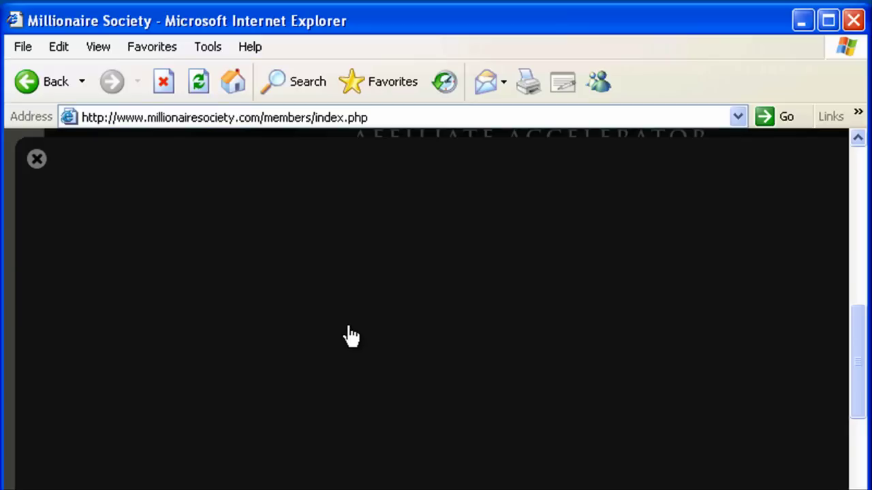
- Check which version of Internet Explorer is installed in its About information, and close it
click(337, 387)
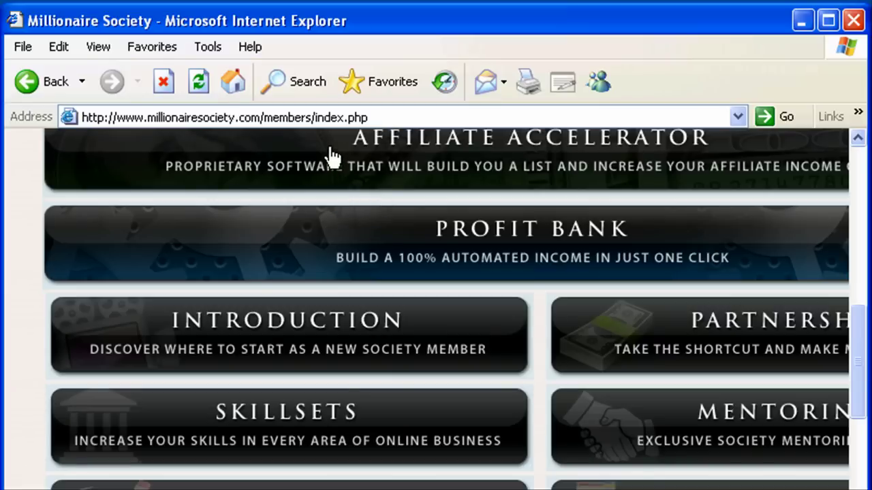
click(257, 44)
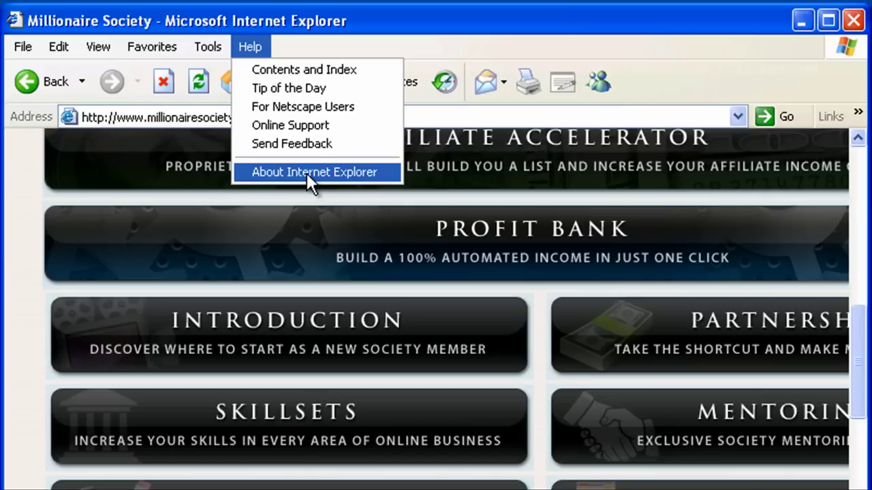
click(278, 174)
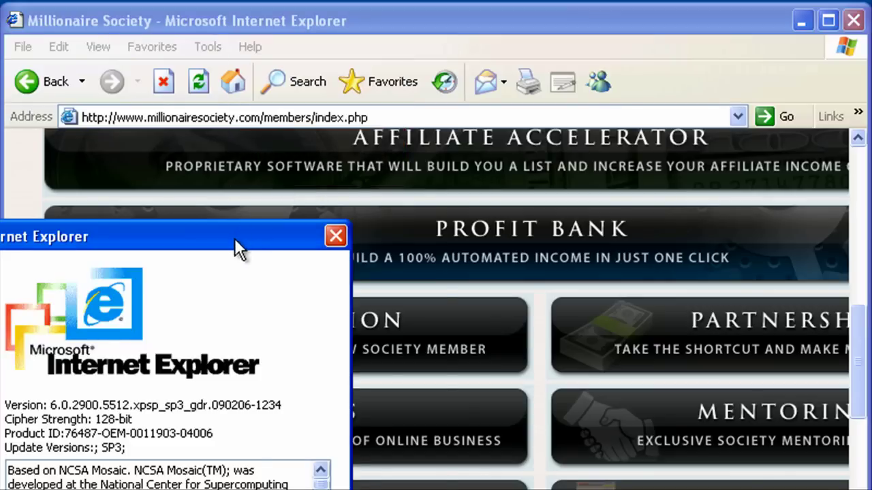
drag(235, 237, 446, 118)
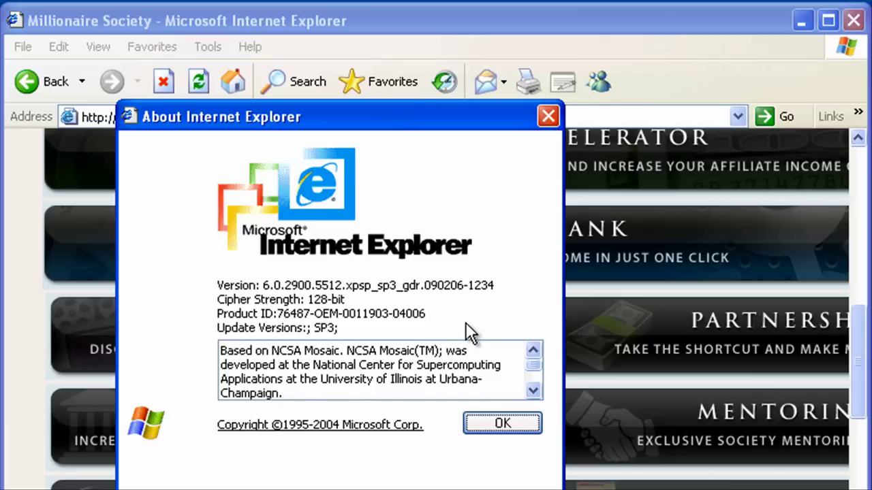
drag(435, 118, 455, 122)
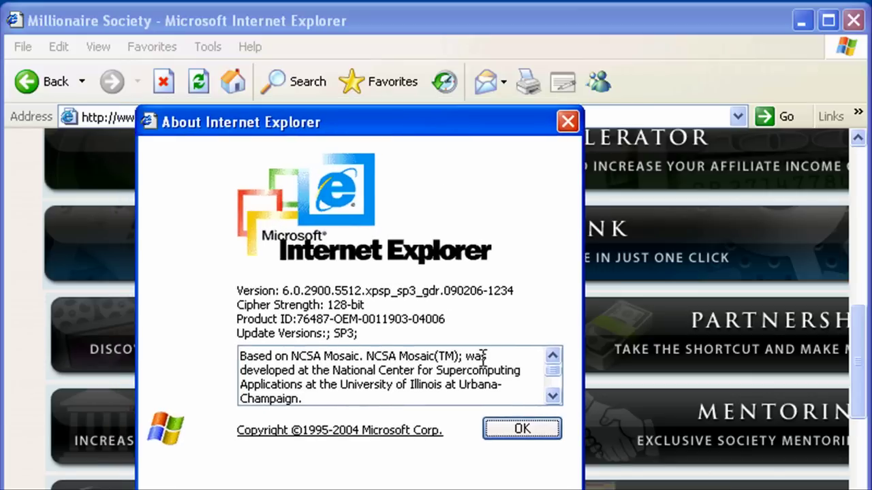
click(513, 430)
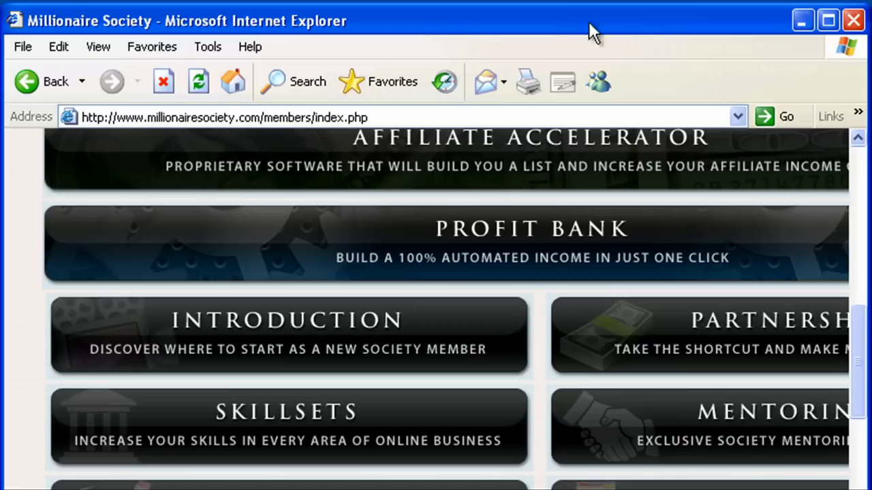
click(408, 116)
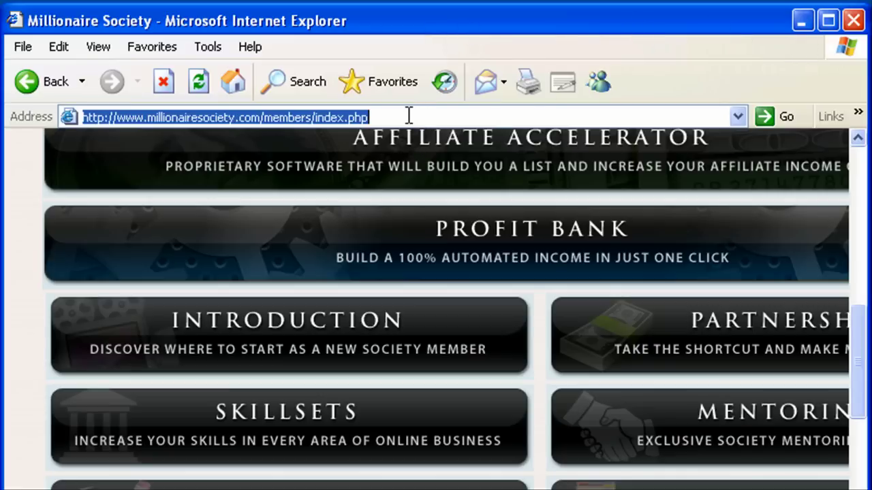
text(http://update.microsoft.com/)
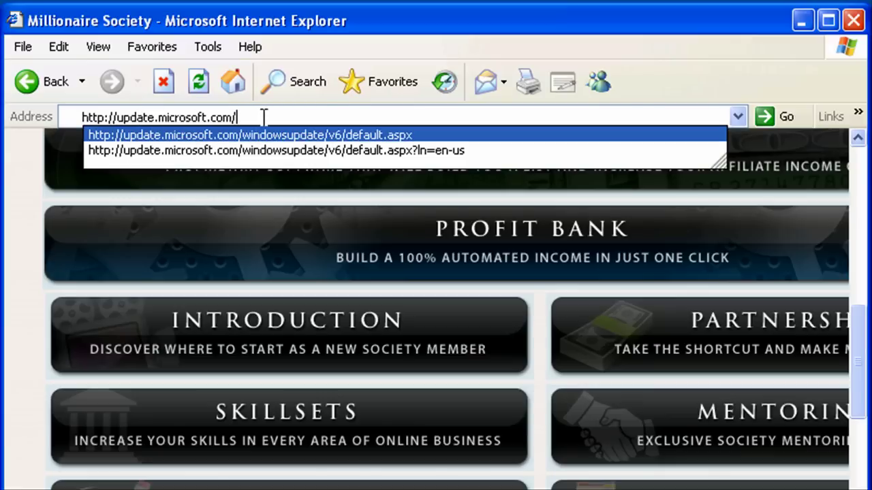
key(Return)
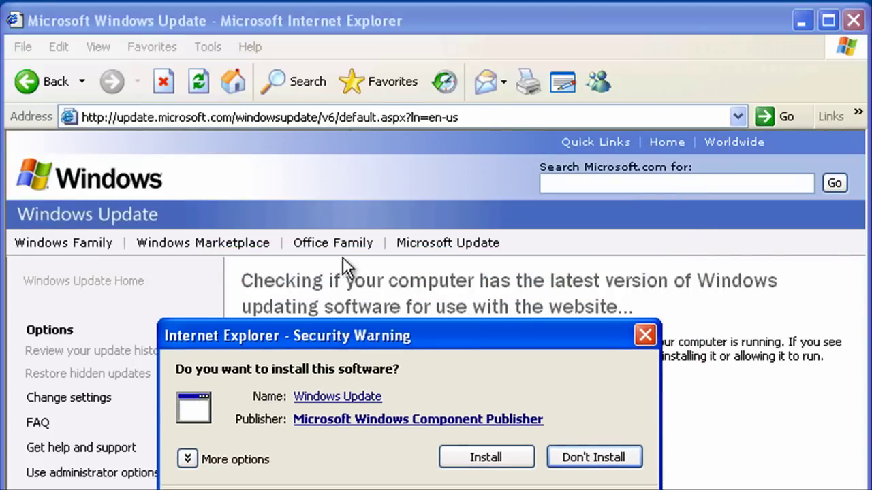
- Allow the Windows Update add-on from Microsoft Windows Component Publisher and install the latest Windows Update software
drag(335, 335, 372, 201)
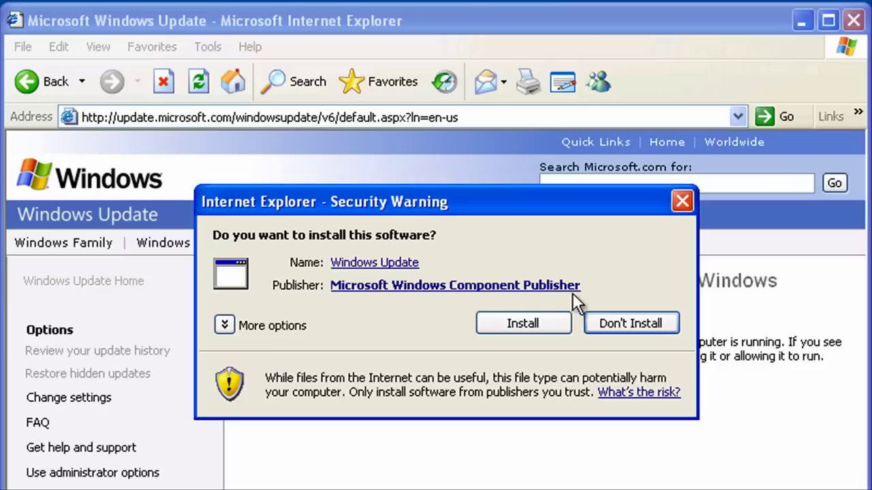
click(517, 321)
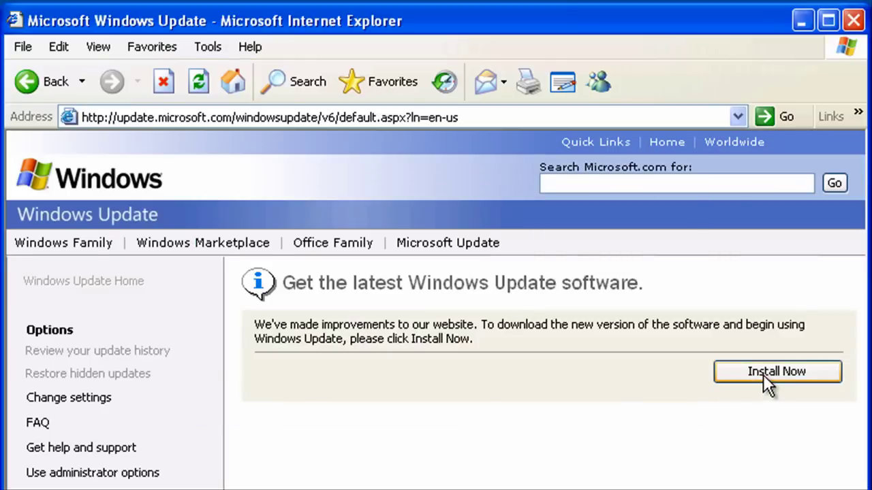
click(763, 374)
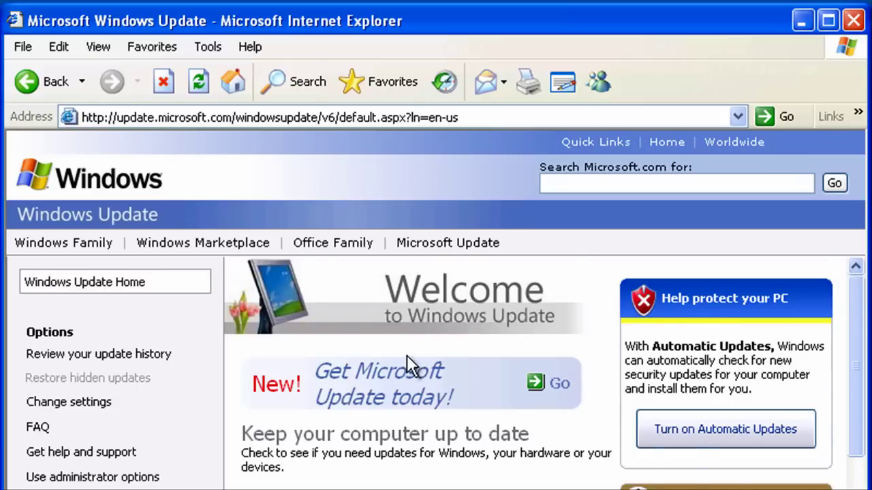
- Start an Express check for high-priority updates, and download and install the required Windows Update component upgrades
scroll(407, 355, down, 1)
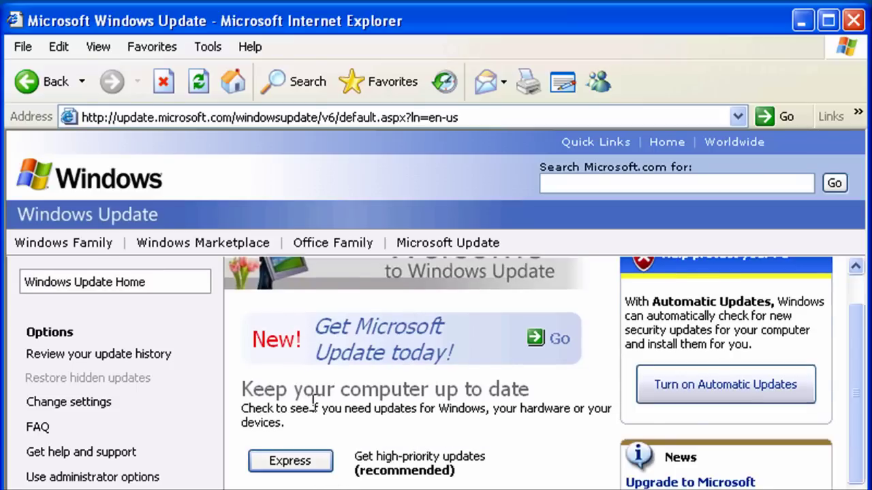
click(290, 461)
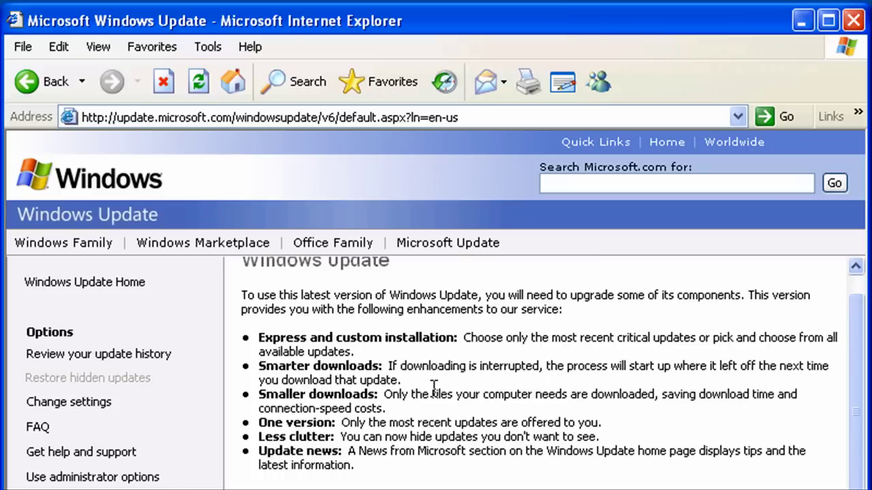
scroll(425, 394, down, 1)
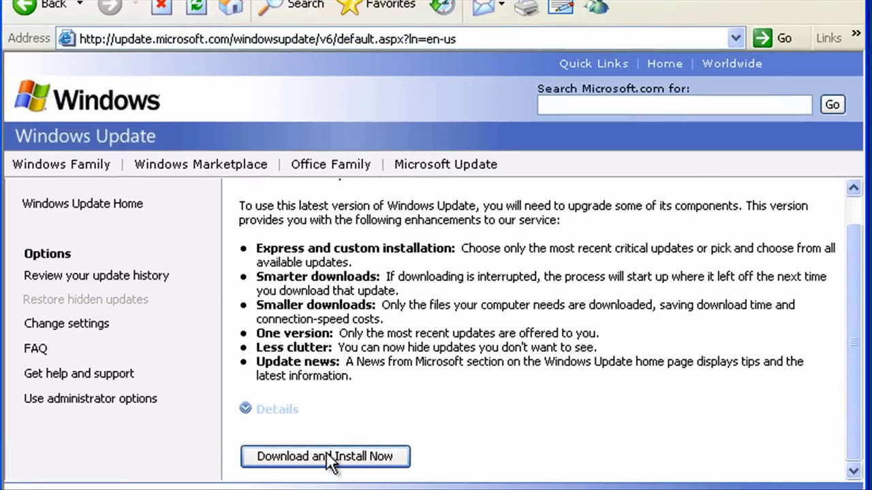
click(328, 457)
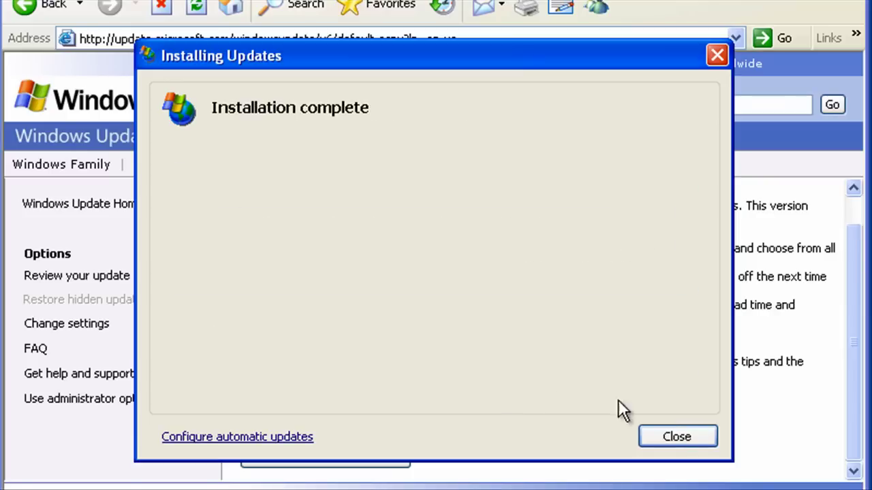
click(678, 438)
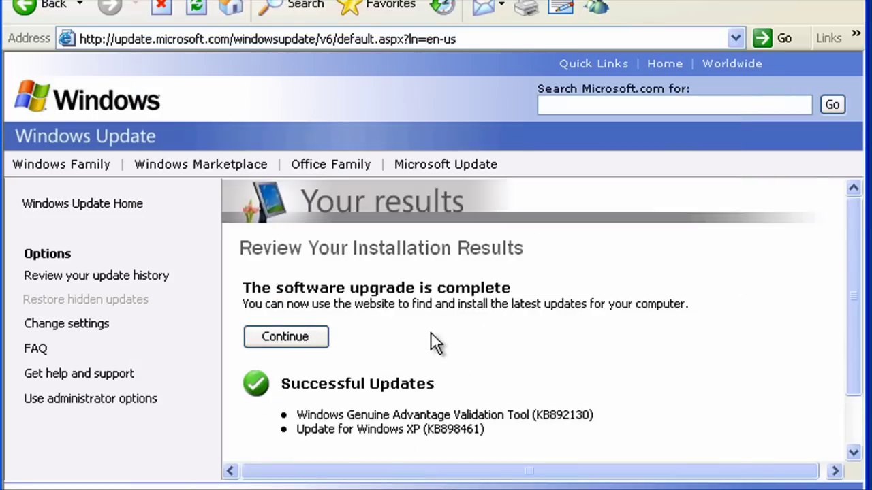
click(290, 341)
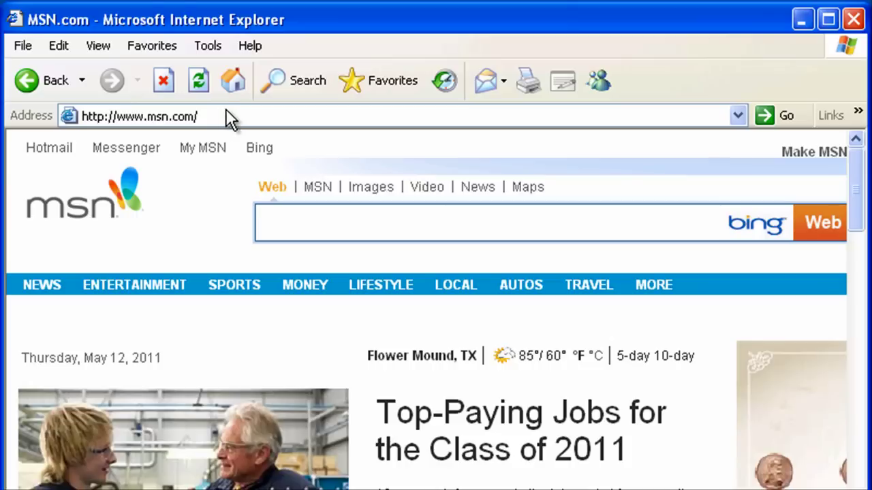
click(228, 110)
text(www.)
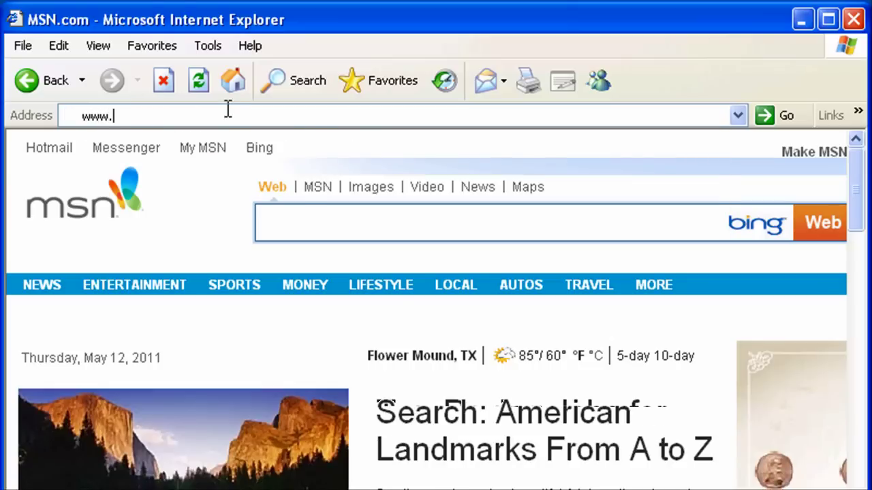
text(microso)
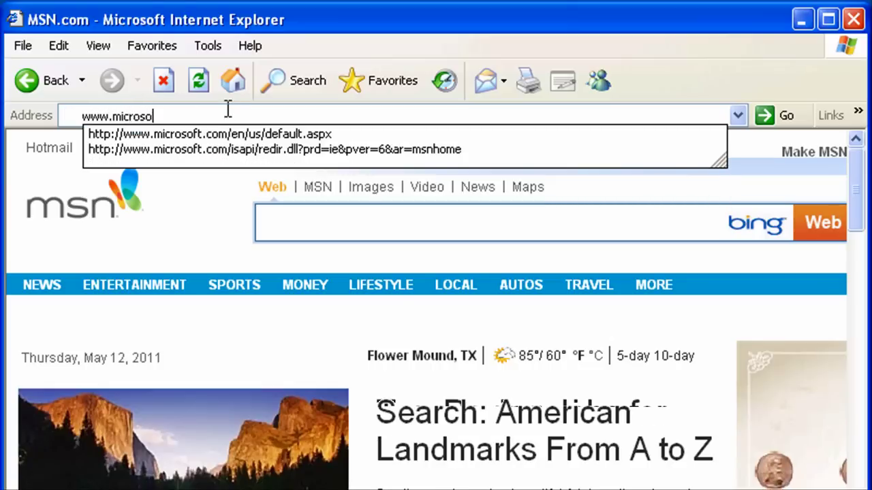
text(ft.com)
key(Return)
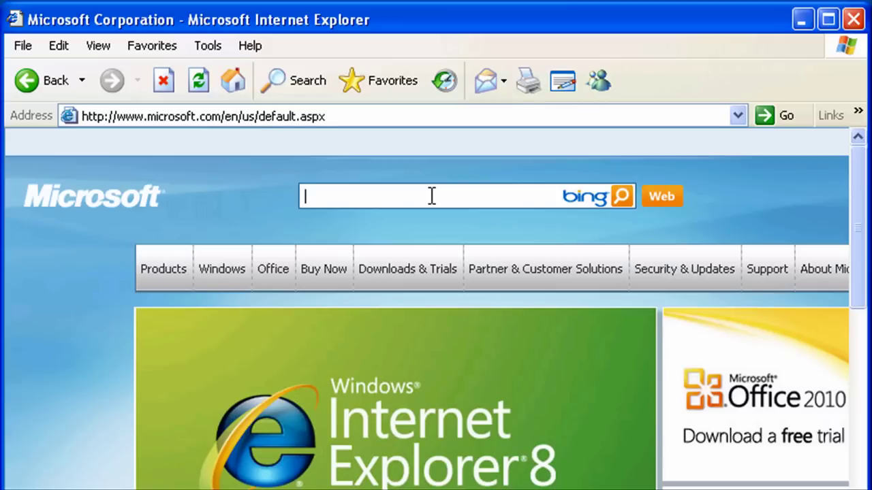
- Search the Microsoft site for "internet explorer 8" and open the Editor's Choice result, Windows Internet Explorer 8
text(internet explorer )
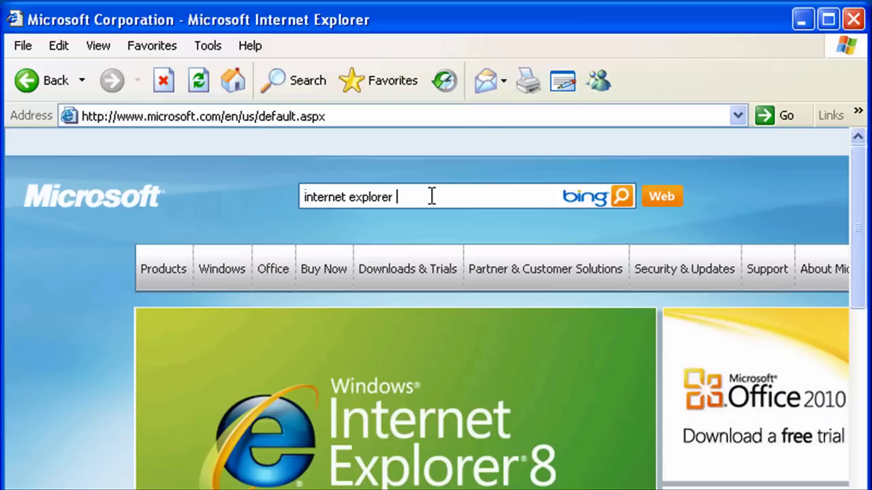
text(8)
click(622, 198)
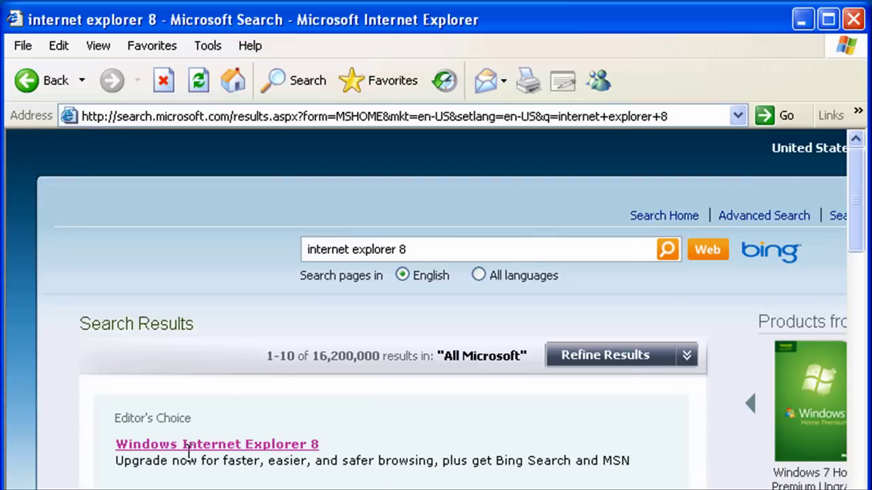
click(238, 449)
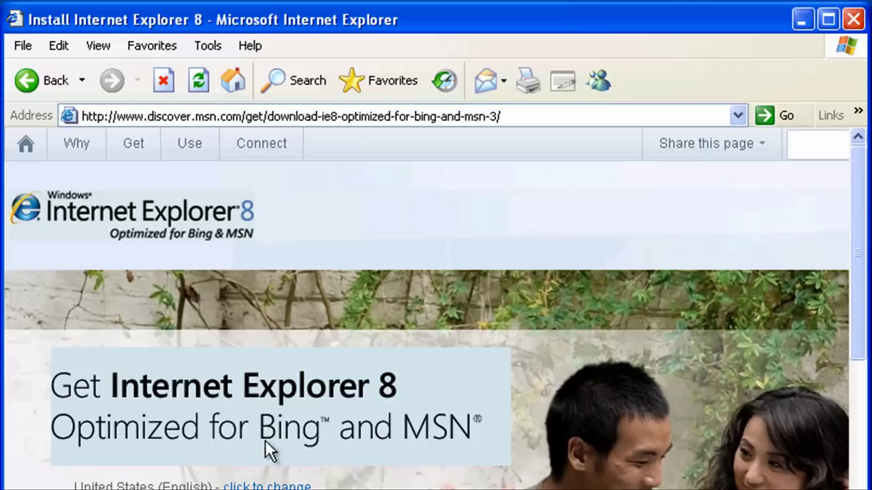
- Open the download page for Internet Explorer without Bing & MSN
scroll(322, 438, down, 3)
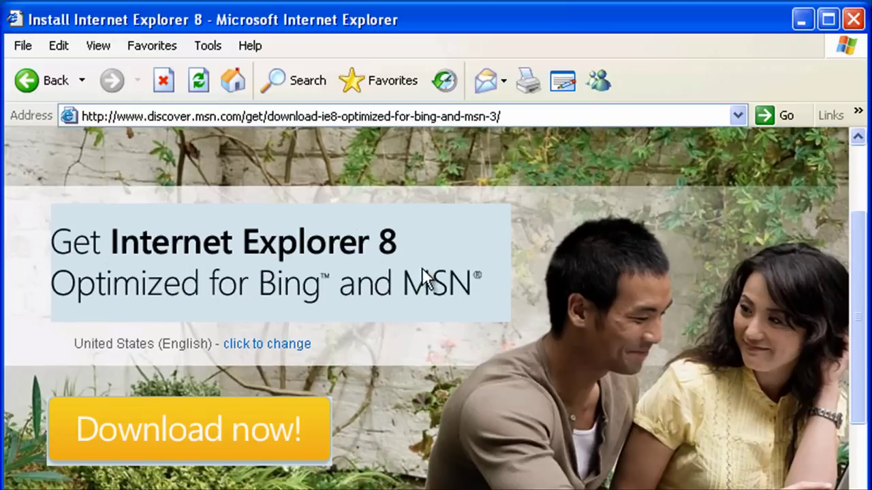
scroll(384, 275, down, 8)
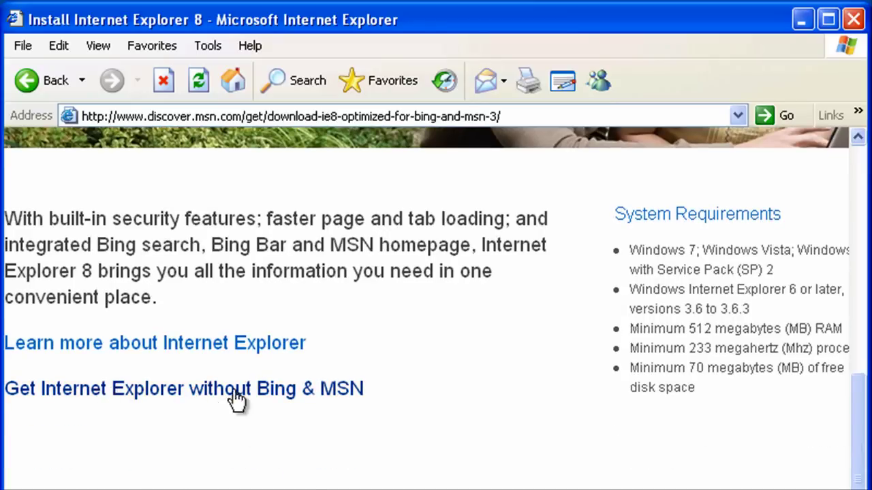
click(311, 389)
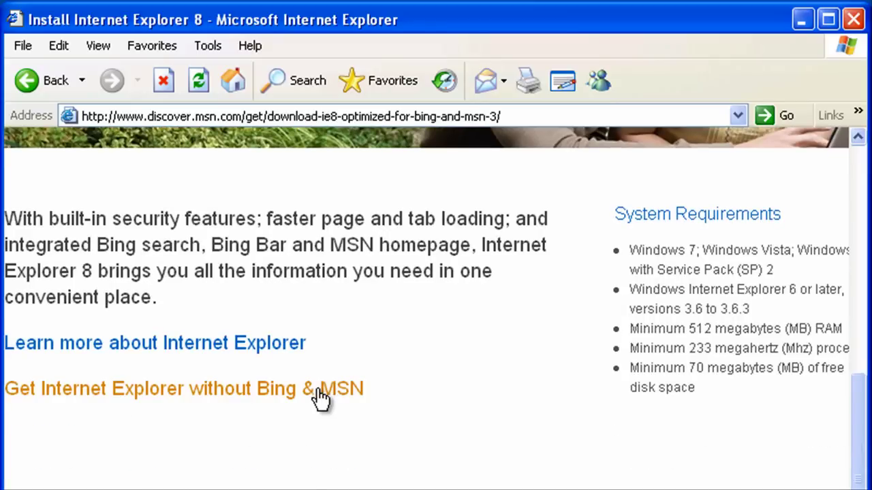
- Download Internet Explorer 8 for Windows XP 32-bit (English) and save IE8-WindowsXP-x86-ENU to the Desktop
scroll(312, 268, down, 2)
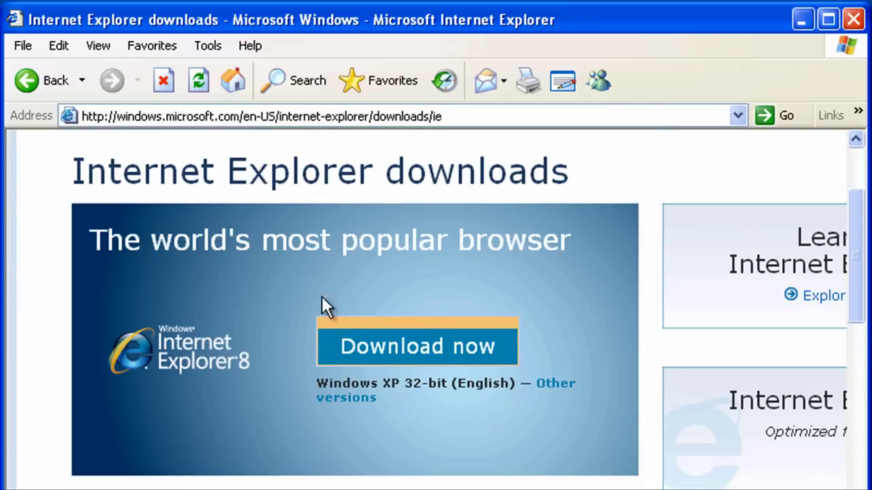
click(426, 351)
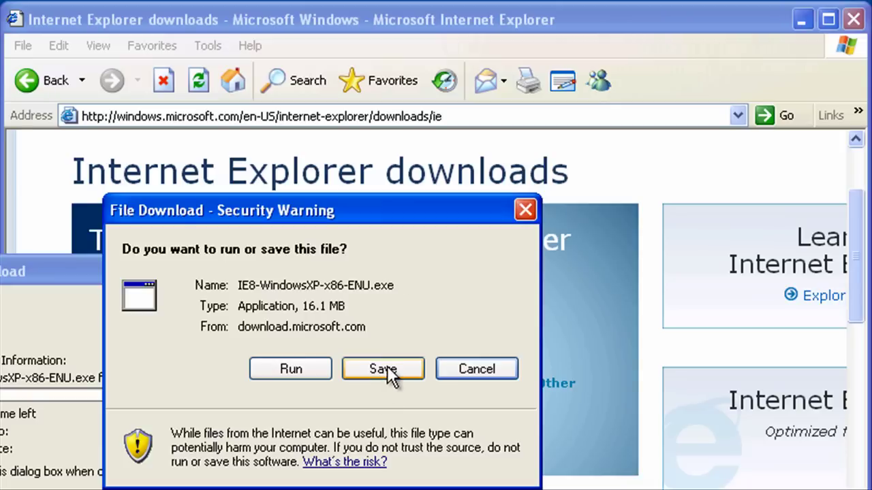
click(385, 372)
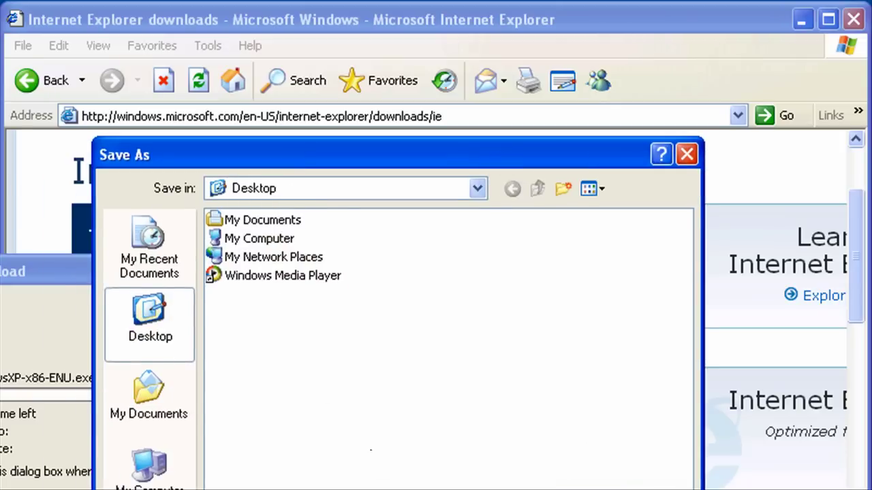
drag(397, 160, 412, 29)
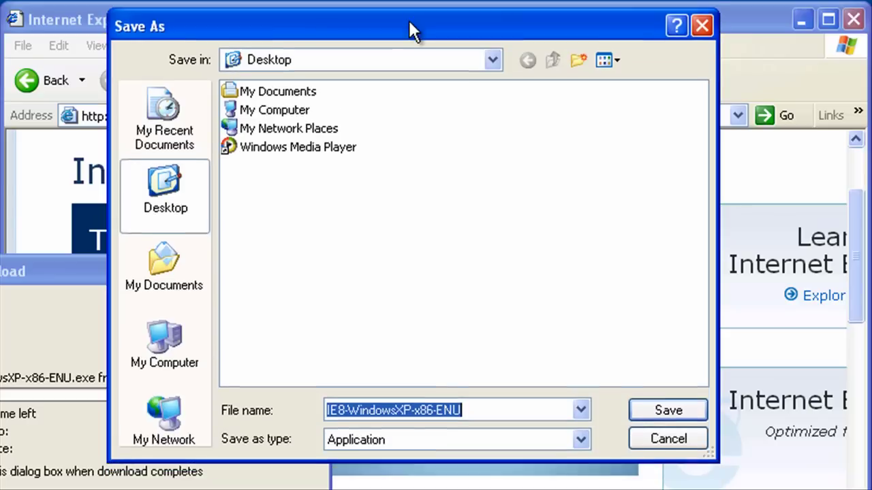
click(654, 410)
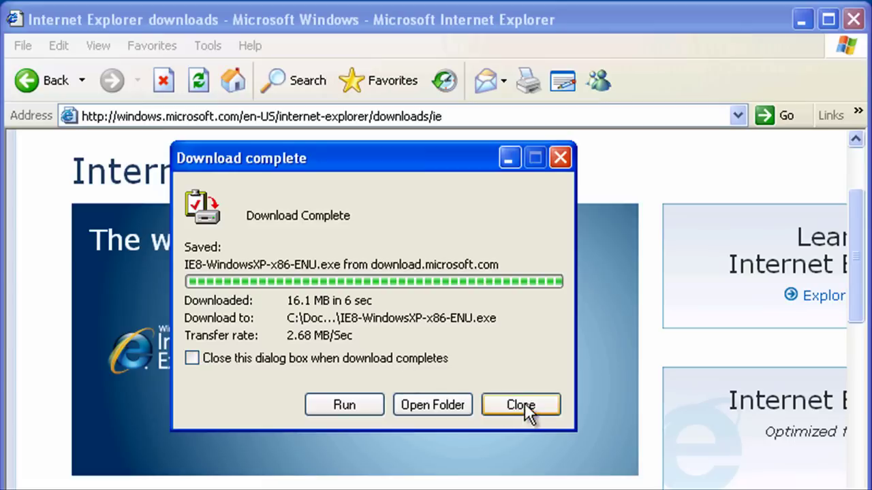
click(525, 403)
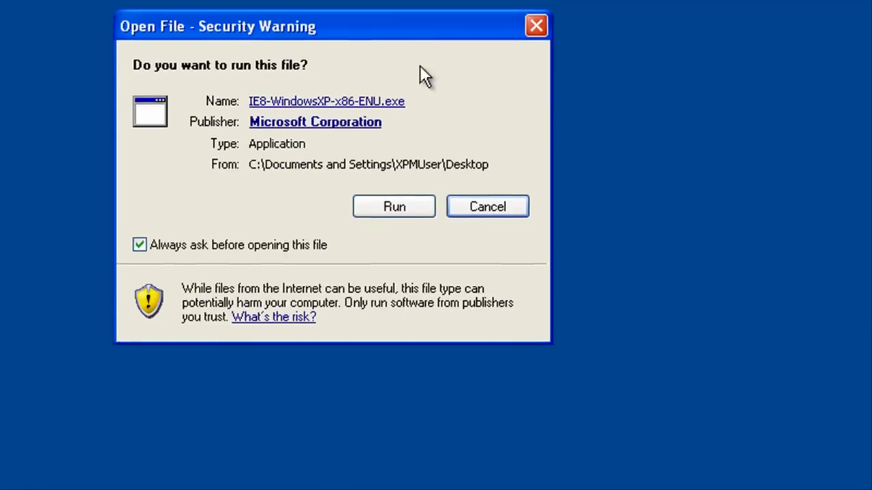
- Run the IE8-WindowsXP-x86-ENU.exe installer, decline participation in the improvement program, and continue the setup with Install updates enabled
click(393, 207)
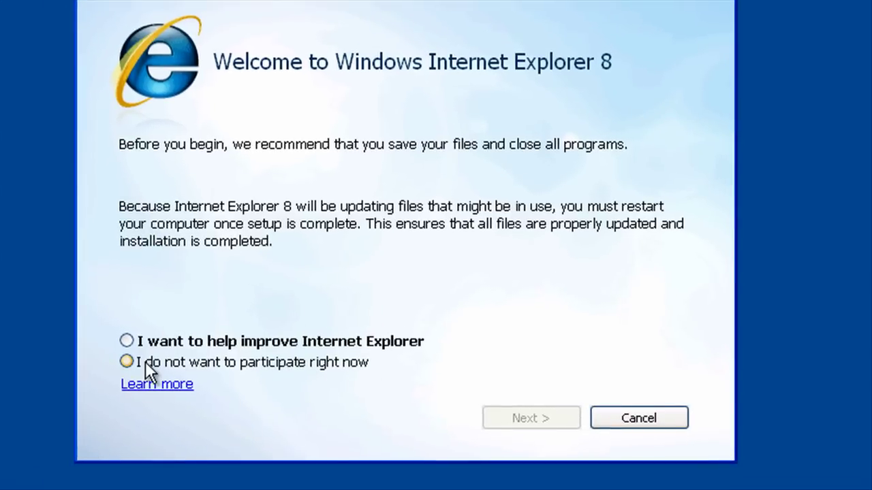
click(128, 361)
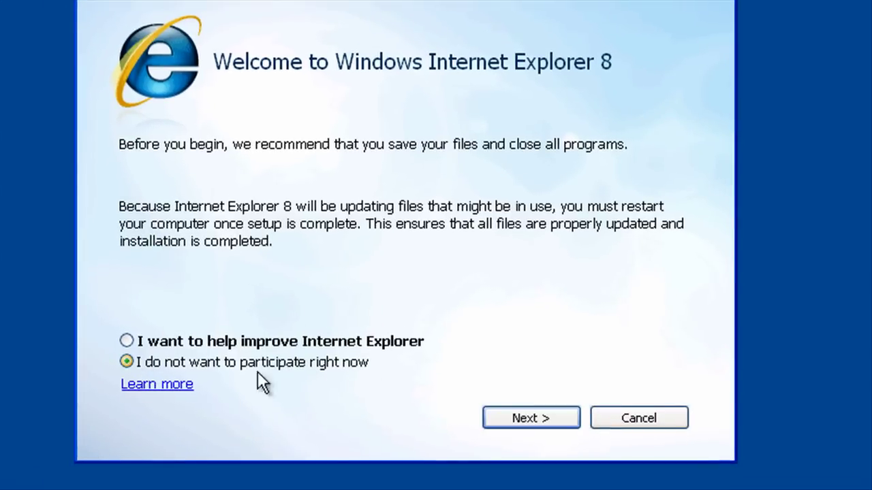
click(516, 417)
click(503, 416)
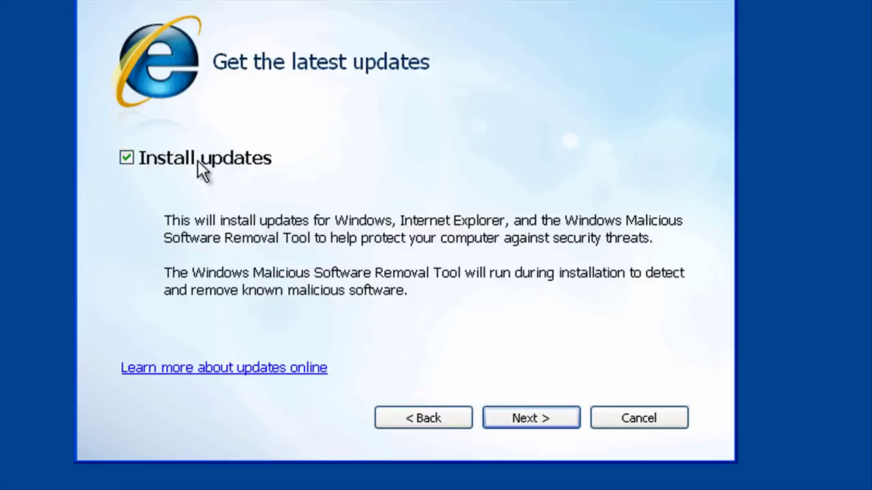
click(532, 416)
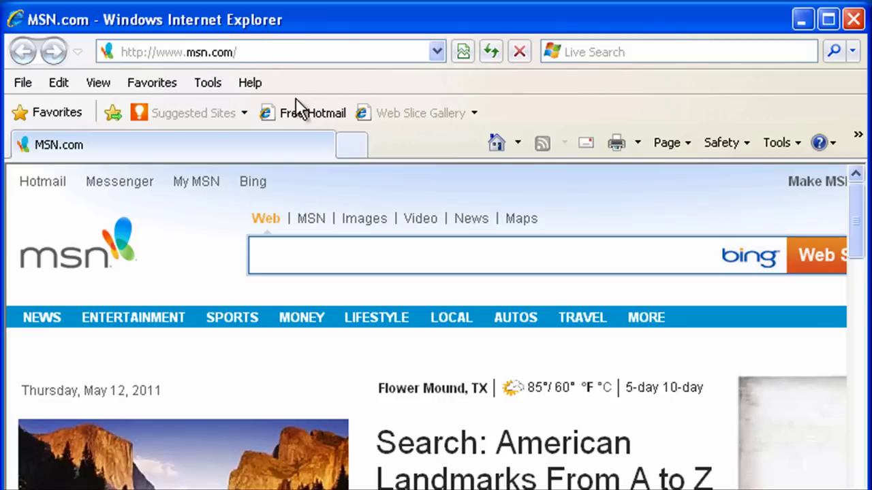
- Check the installed browser version in the About Internet Explorer information, then close it
click(250, 83)
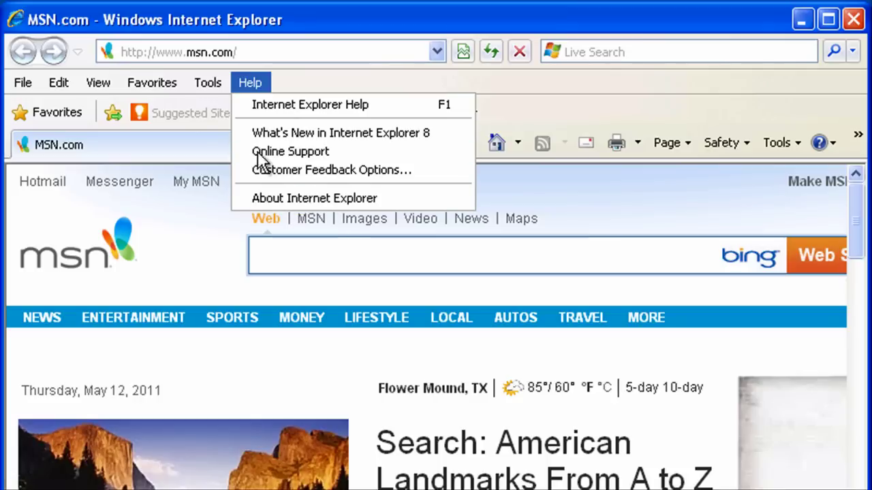
click(288, 196)
drag(255, 244, 393, 121)
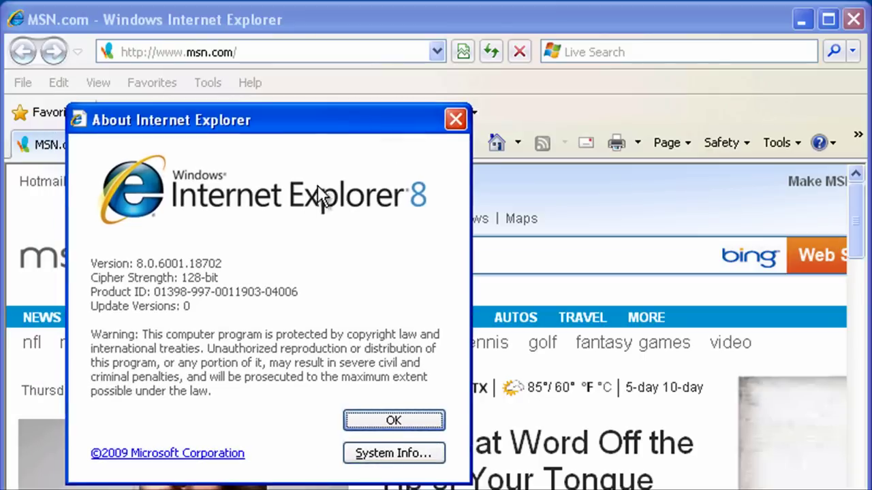
click(407, 418)
click(281, 52)
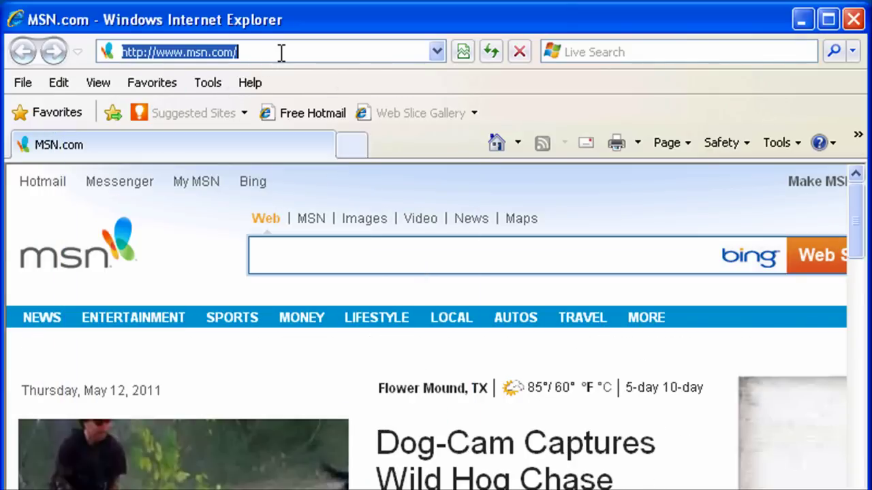
text(www)
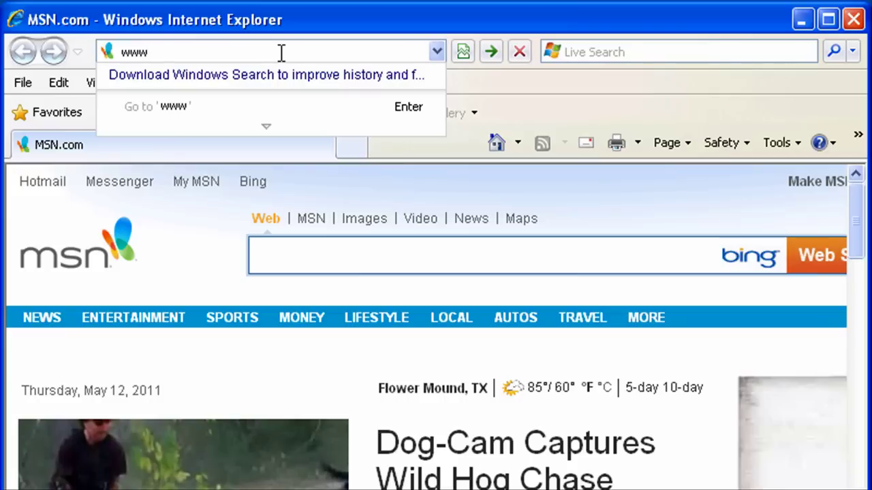
key(BackSpace)
key(BackSpace)
key(BackSpace)
key(BackSpace)
text(update)
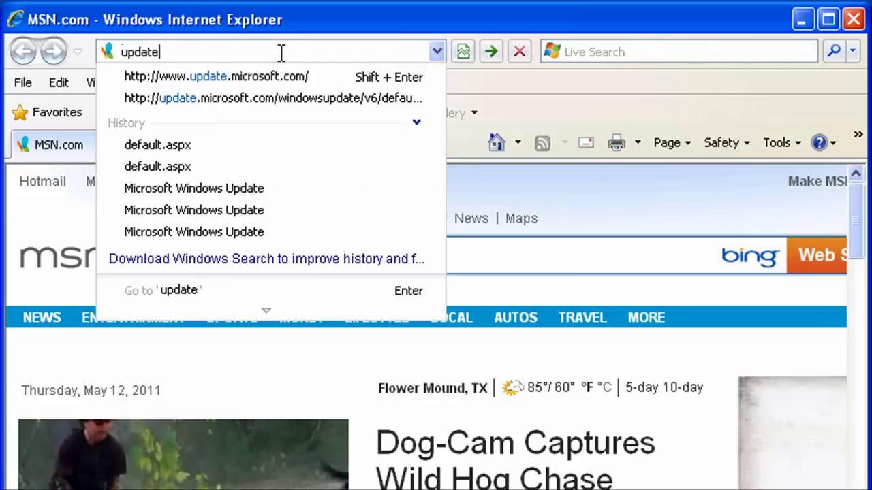
text(.com)
key(BackSpace)
key(BackSpace)
key(BackSpace)
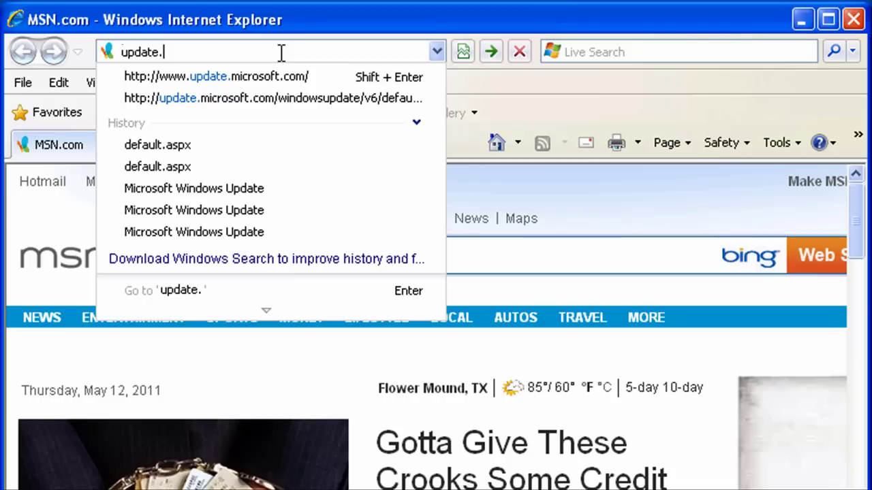
text(m)
key(Down)
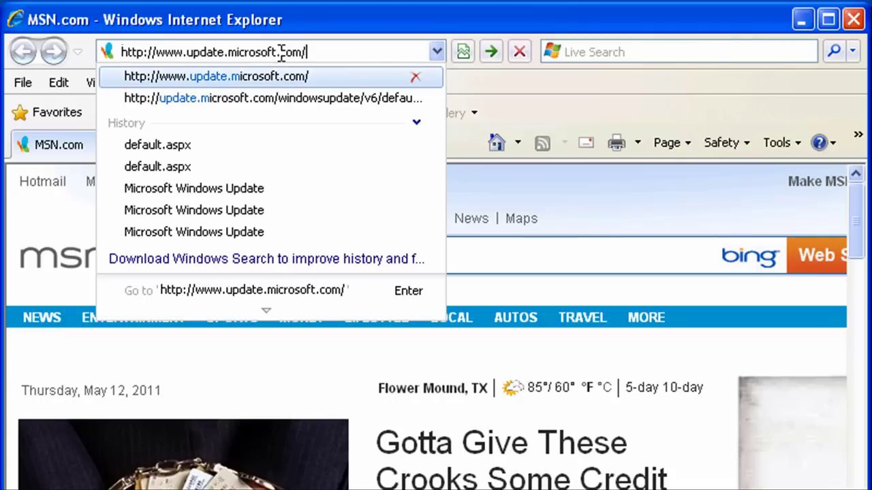
key(Return)
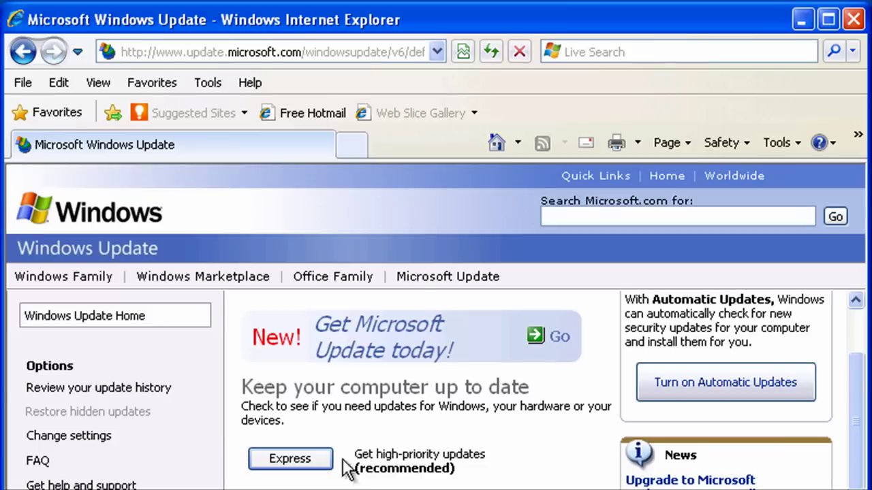
click(303, 453)
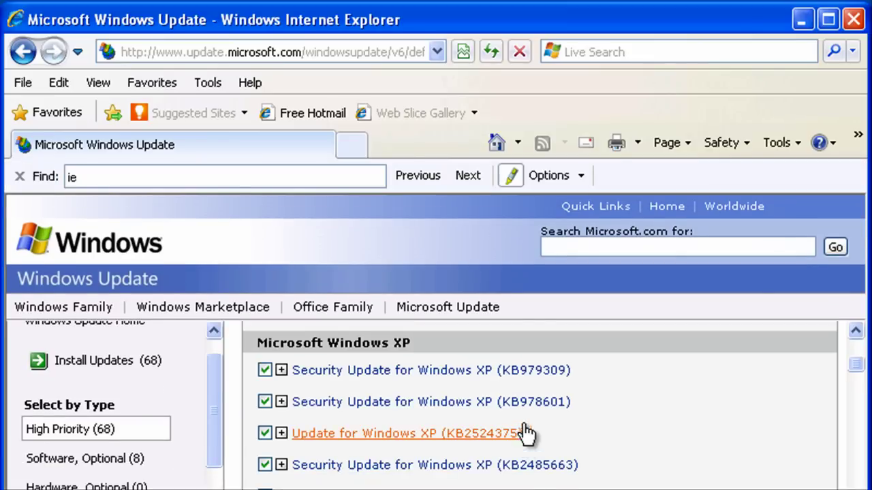
- Look through the list of high-priority Windows XP updates and return to its beginning
scroll(688, 416, down, 5)
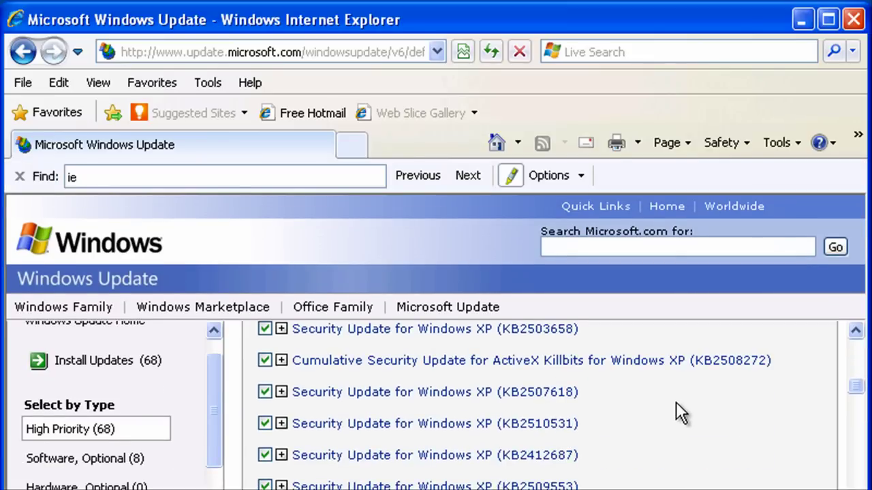
scroll(660, 412, down, 10)
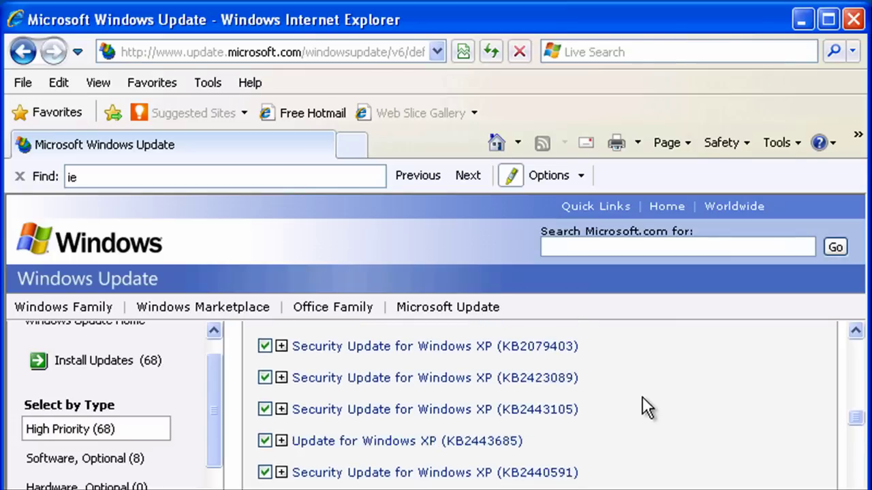
scroll(635, 393, down, 5)
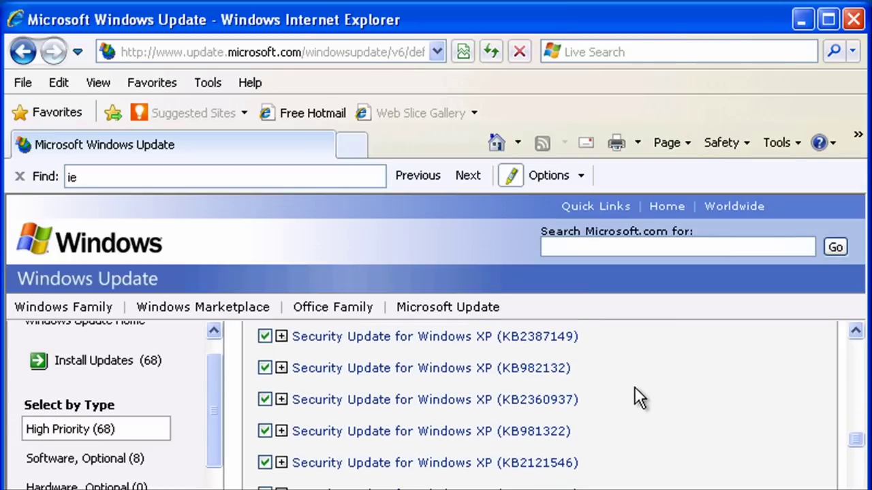
scroll(636, 399, down, 1)
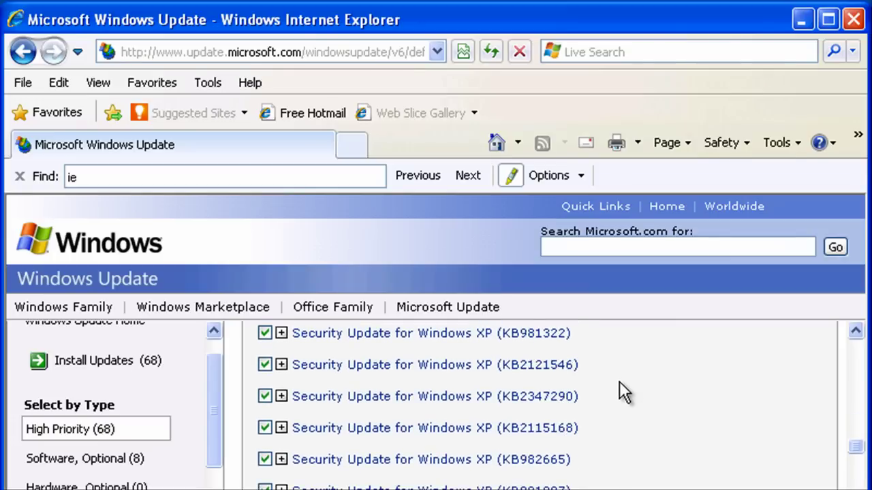
drag(858, 461, 856, 351)
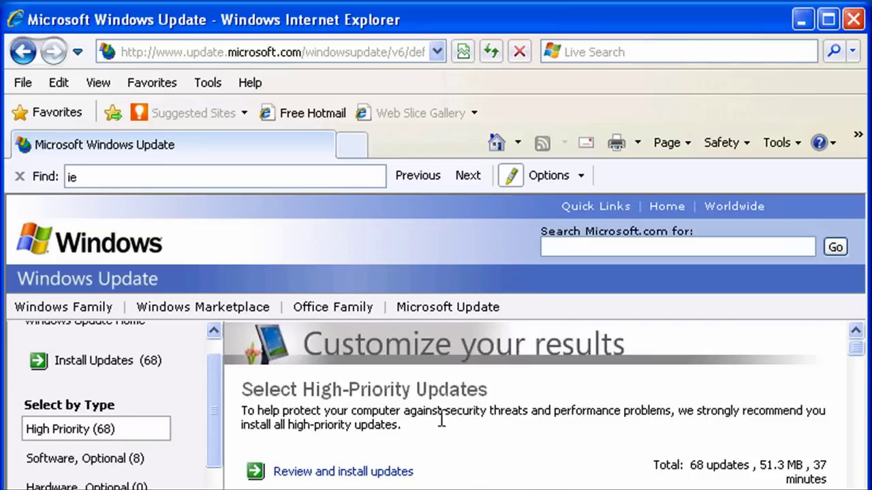
scroll(440, 418, down, 3)
scroll(442, 413, up, 3)
scroll(487, 380, down, 3)
scroll(469, 380, down, 8)
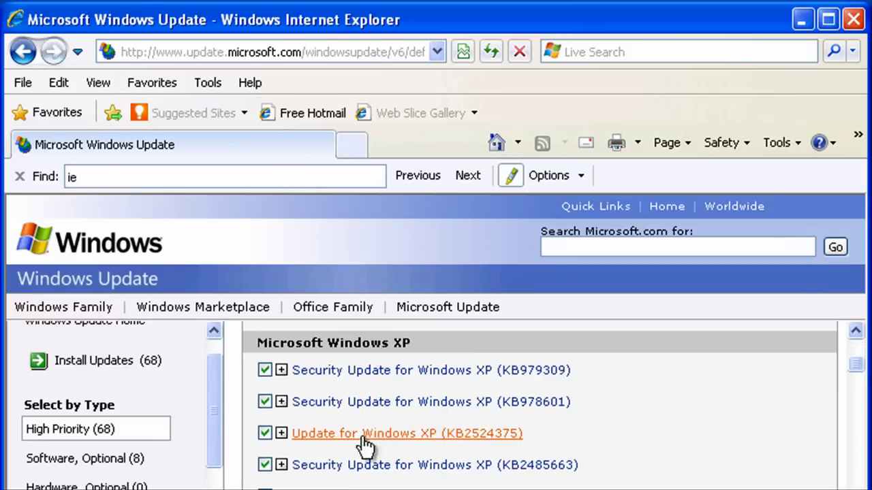
scroll(362, 399, down, 5)
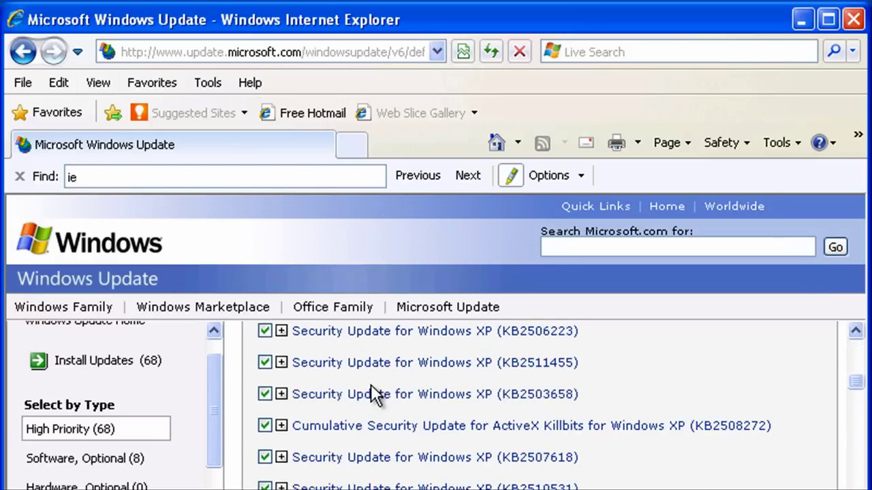
scroll(436, 408, up, 15)
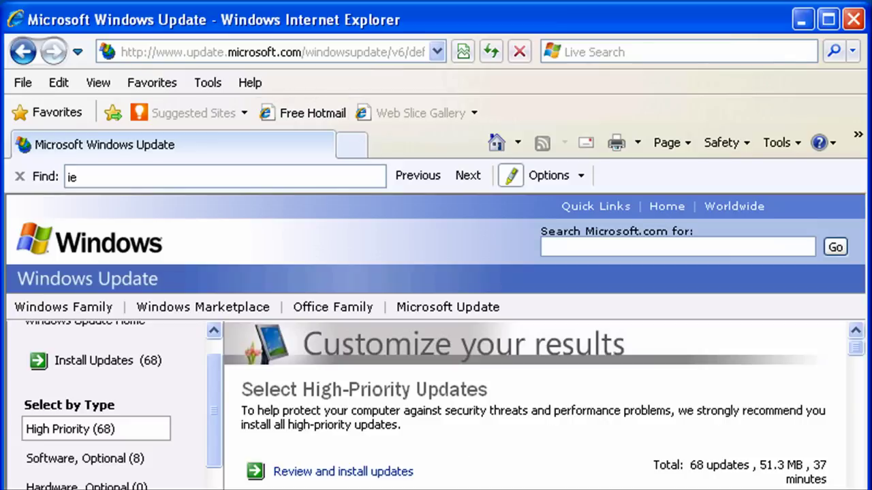
- Search Microsoft.com for "internet explorer 9"
click(563, 252)
text(internet expl)
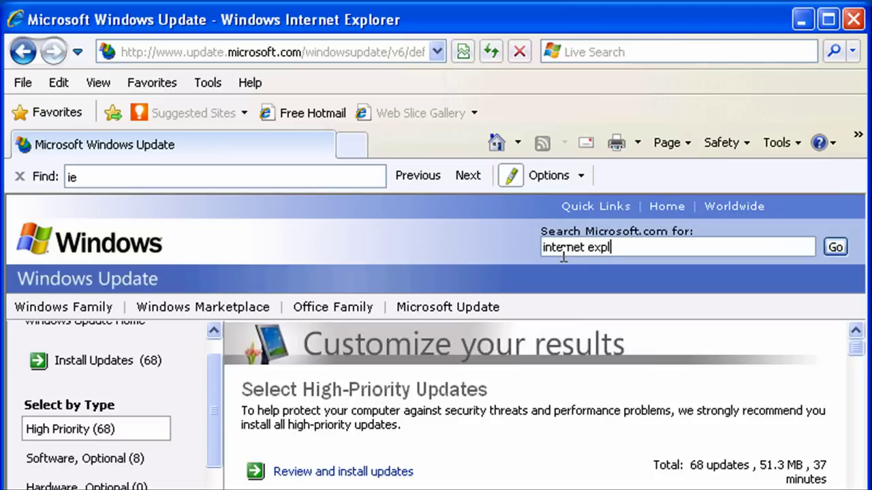
text(orer 9)
key(Return)
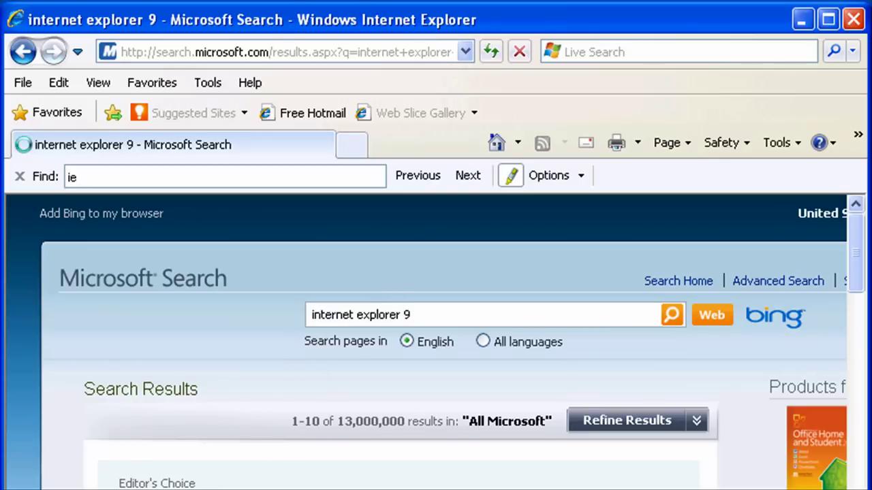
- Follow the Internet Explorer 9 result to its download page and read which Windows version is required to install it
scroll(559, 402, down, 3)
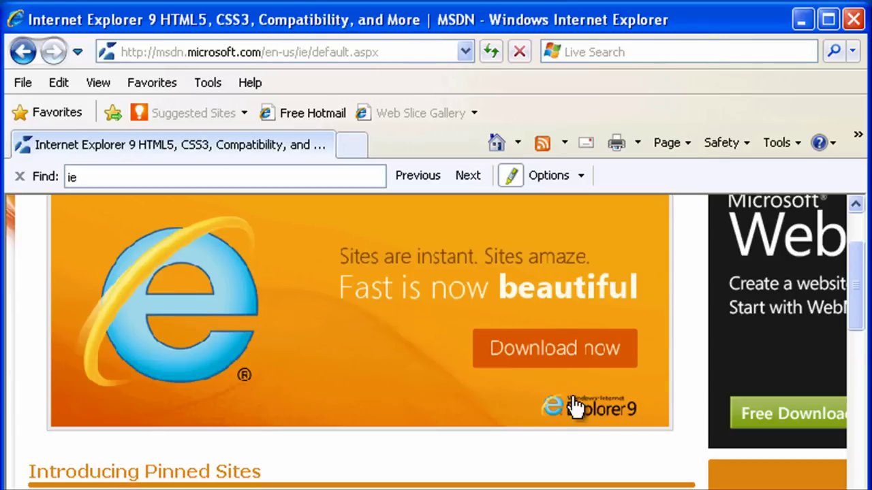
click(545, 351)
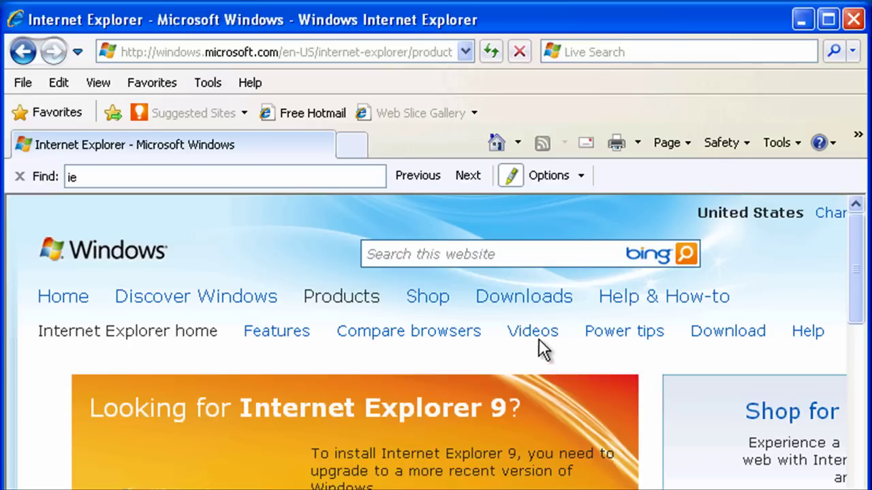
scroll(542, 347, down, 1)
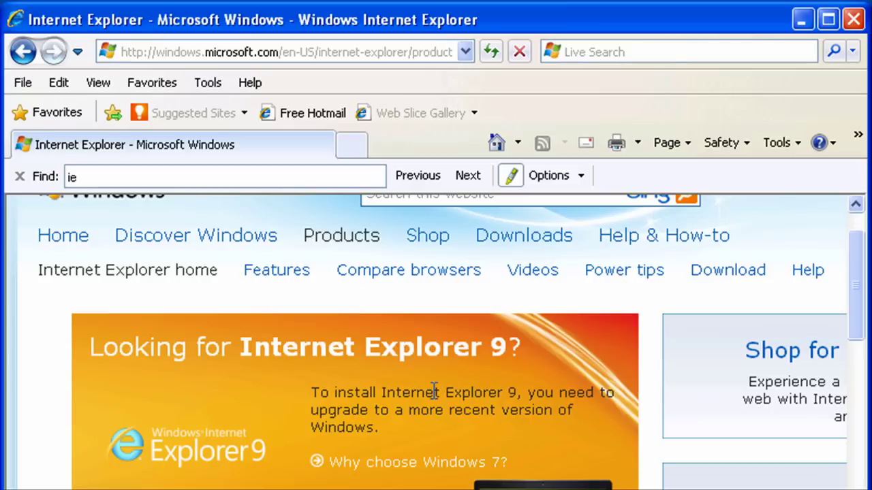
drag(446, 410, 557, 410)
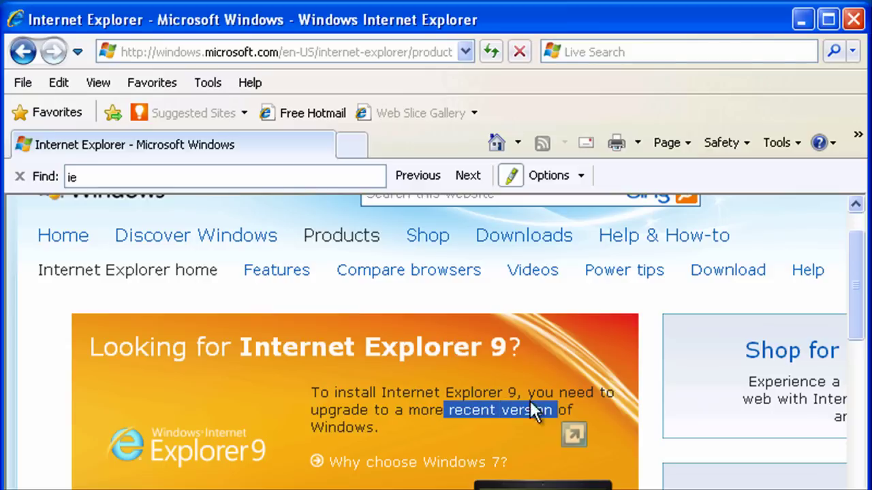
double_click(328, 428)
scroll(408, 422, down, 1)
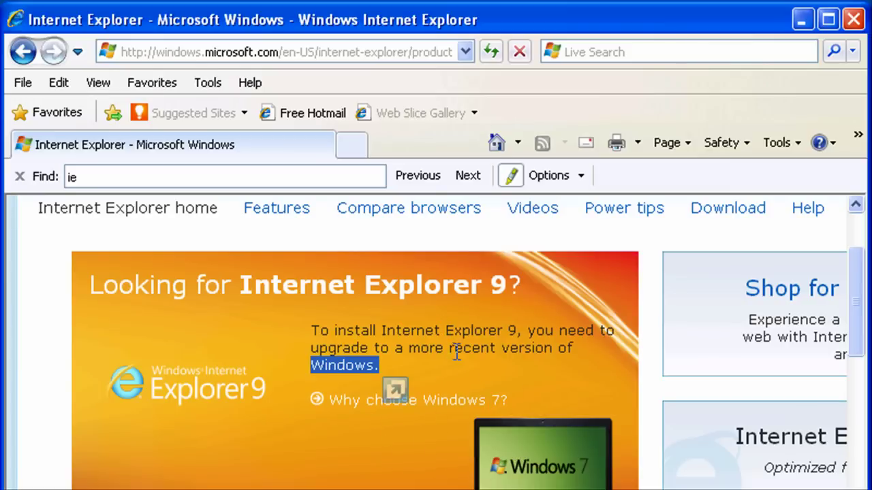
click(417, 344)
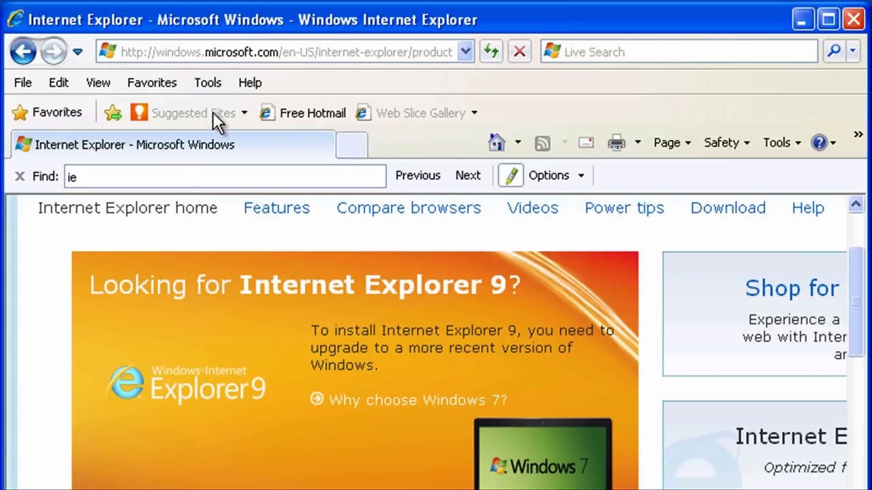
click(223, 47)
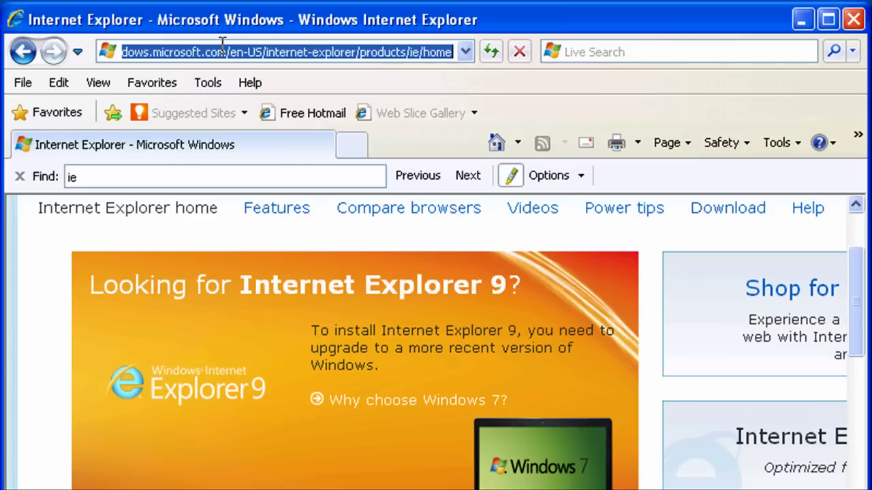
text(www.)
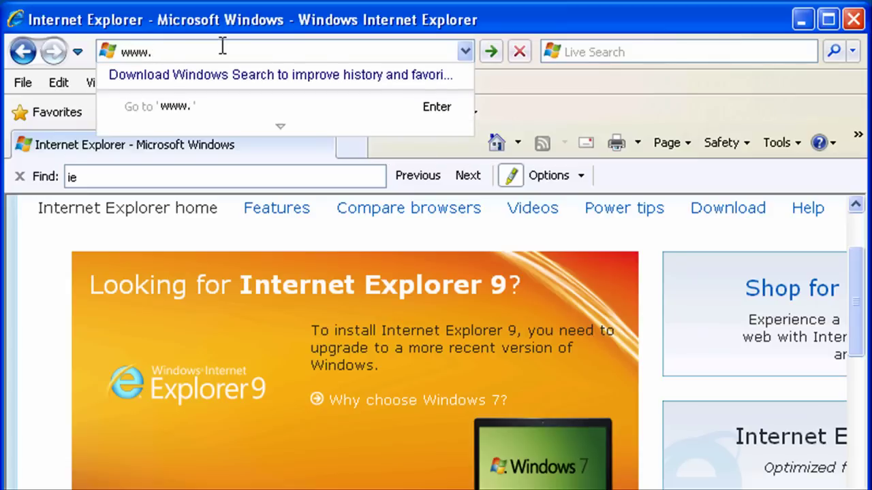
text(adob)
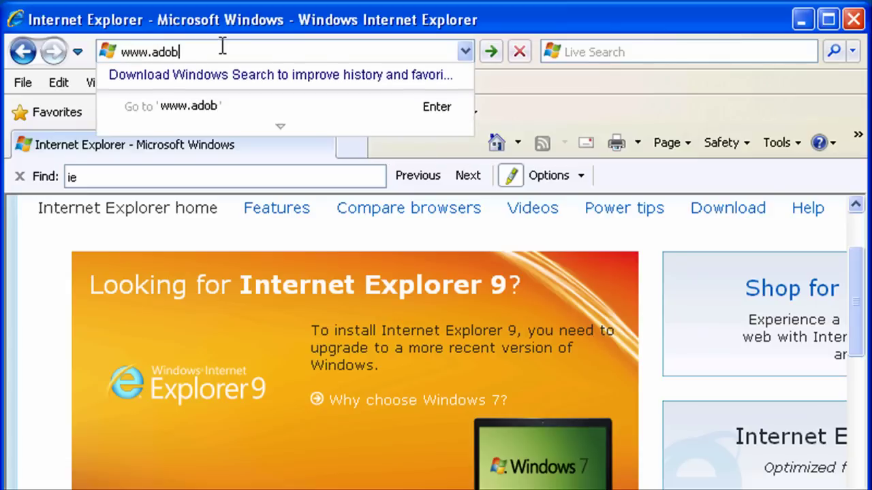
text(e.com)
key(Return)
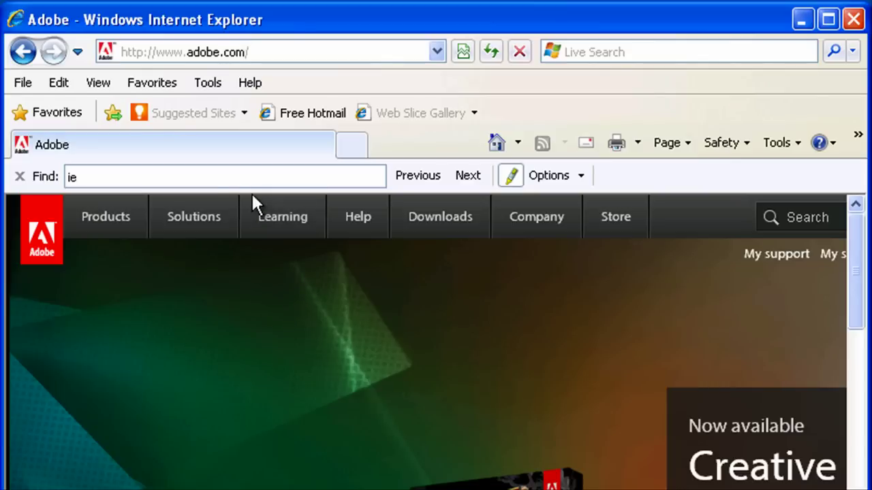
- Open the Adobe Flash Player page from the Download list on the Adobe home page
drag(859, 240, 859, 400)
scroll(681, 408, right, 2)
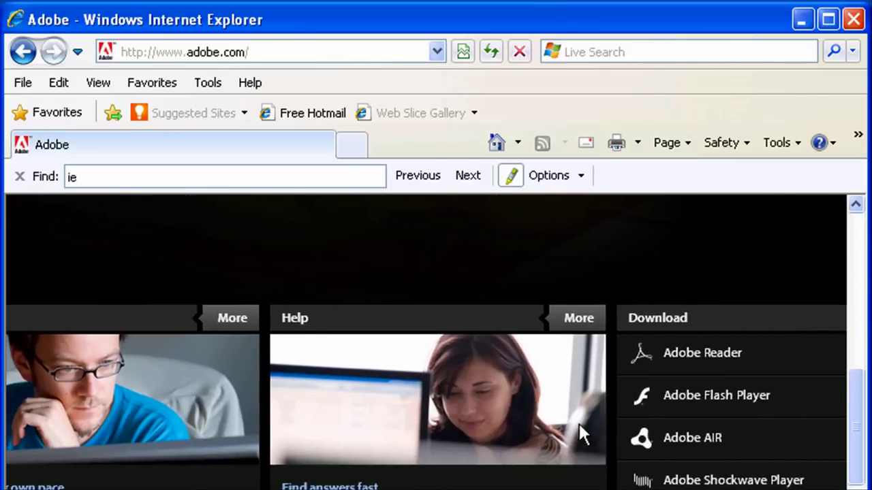
click(700, 405)
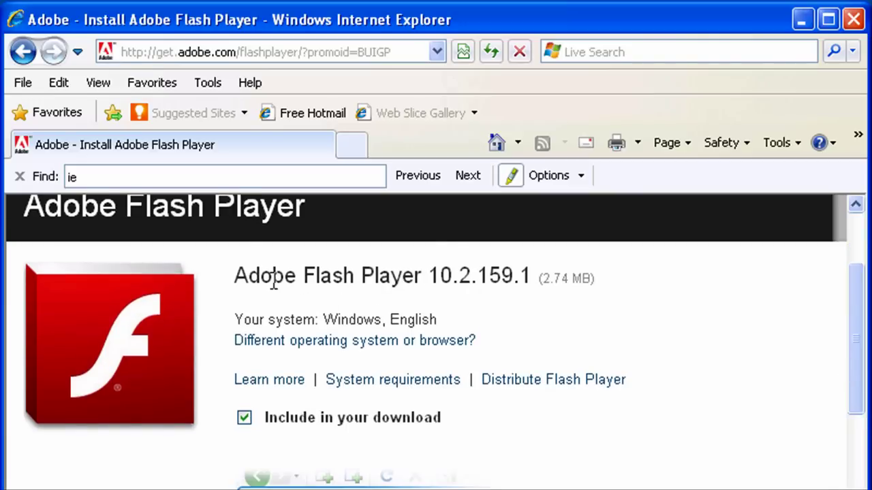
- Exclude the optional Google Toolbar from the Adobe Flash Player 10.2.159.1 download and start the download
drag(859, 357, 860, 389)
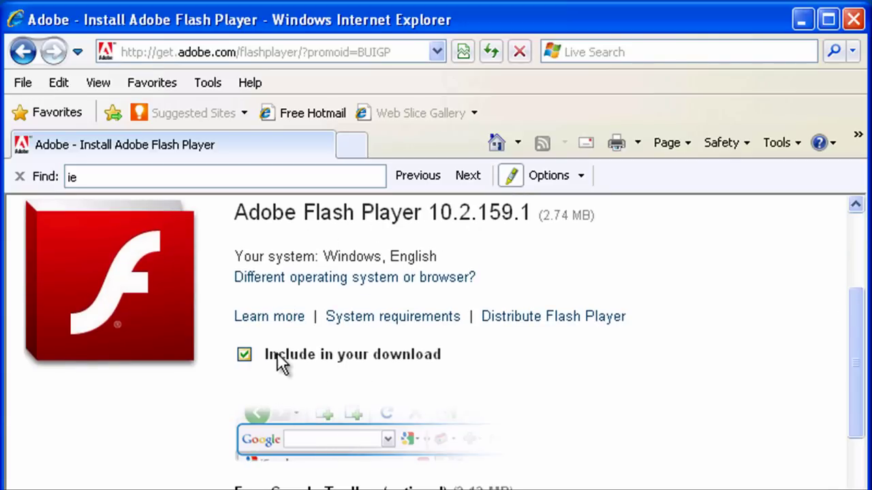
click(244, 355)
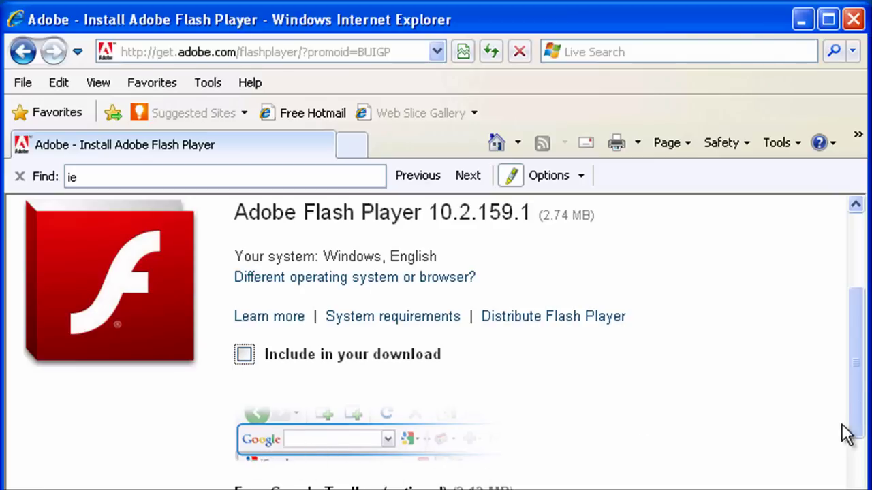
drag(857, 395, 858, 402)
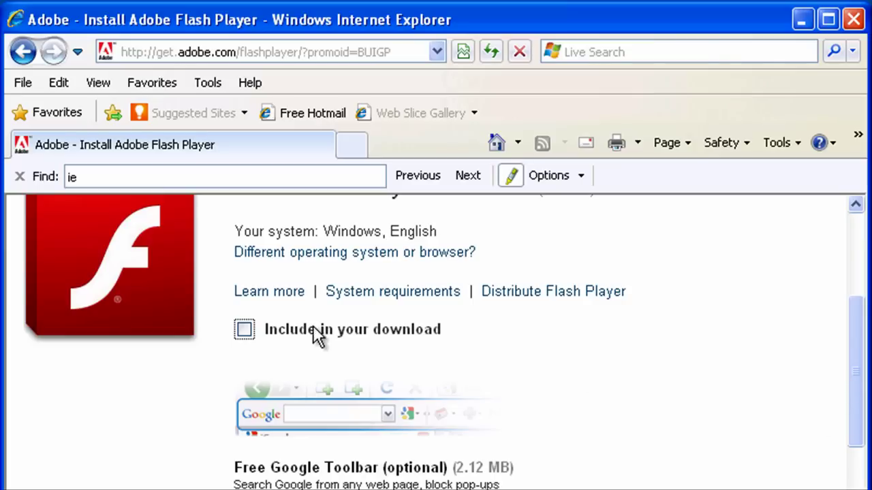
click(245, 329)
click(244, 330)
drag(856, 362, 852, 407)
click(338, 452)
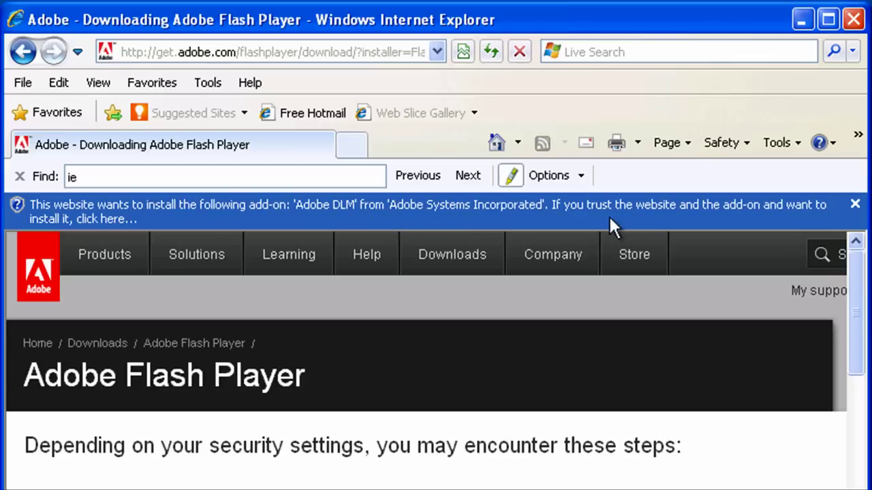
- Allow and install the Adobe DLM add-on from Adobe Systems Incorporated for all users on this computer
click(113, 218)
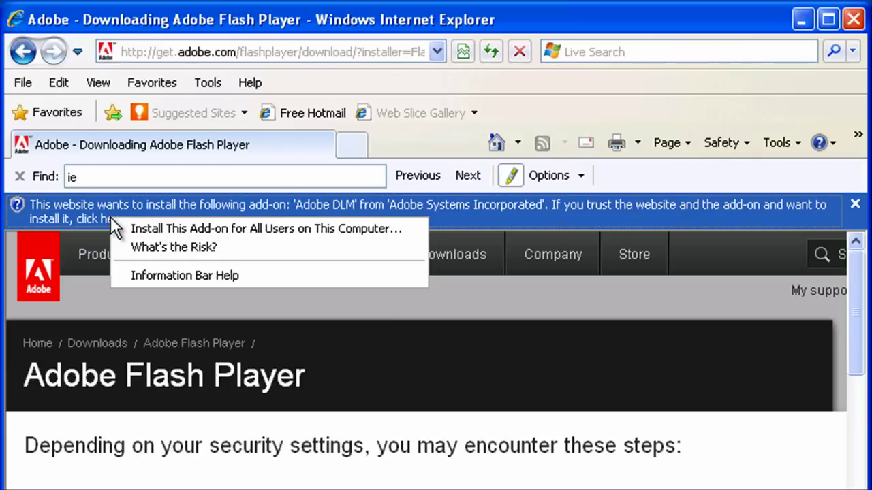
click(282, 227)
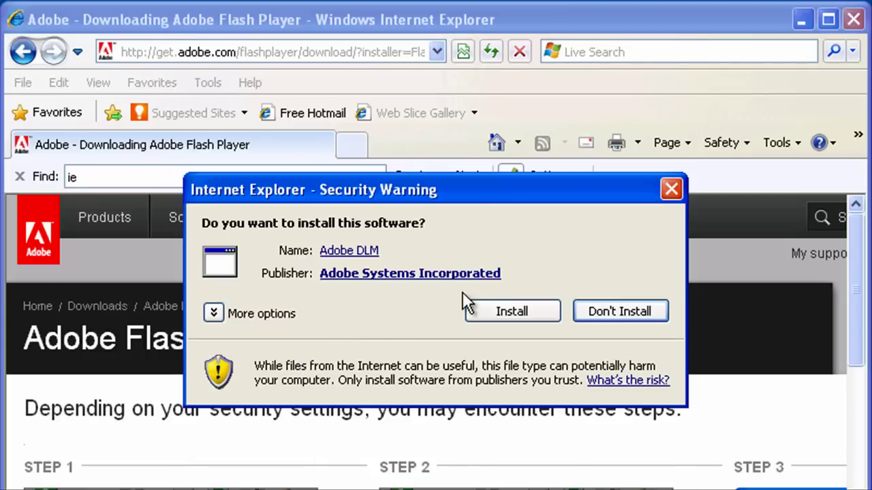
click(504, 311)
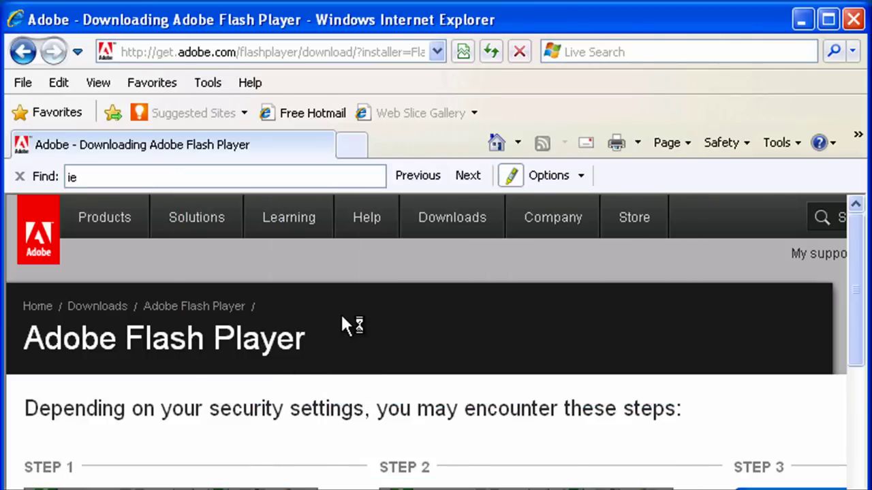
scroll(366, 245, down, 3)
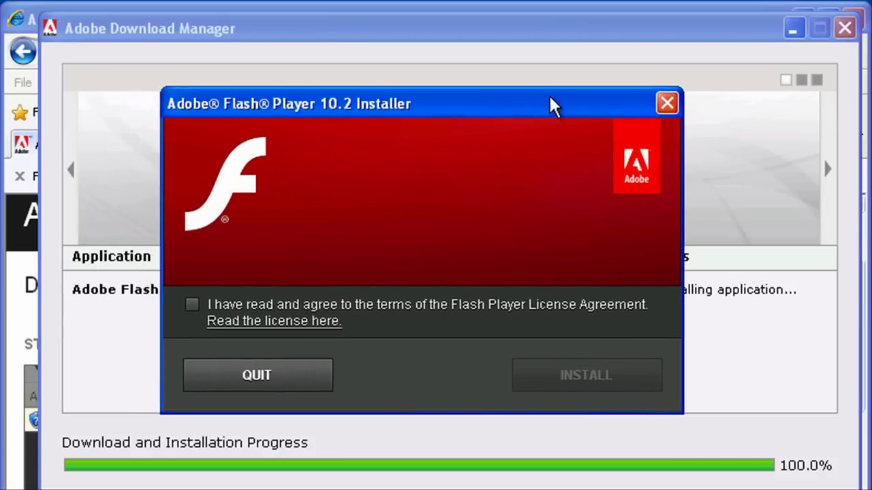
- Accept the Flash Player License Agreement, install Adobe Flash Player 10.2, and close the installer and Adobe Download Manager
click(193, 306)
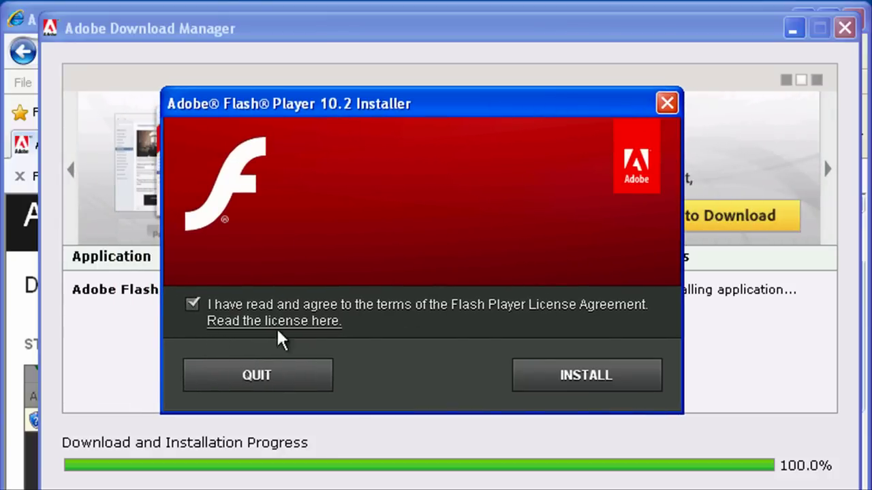
click(586, 376)
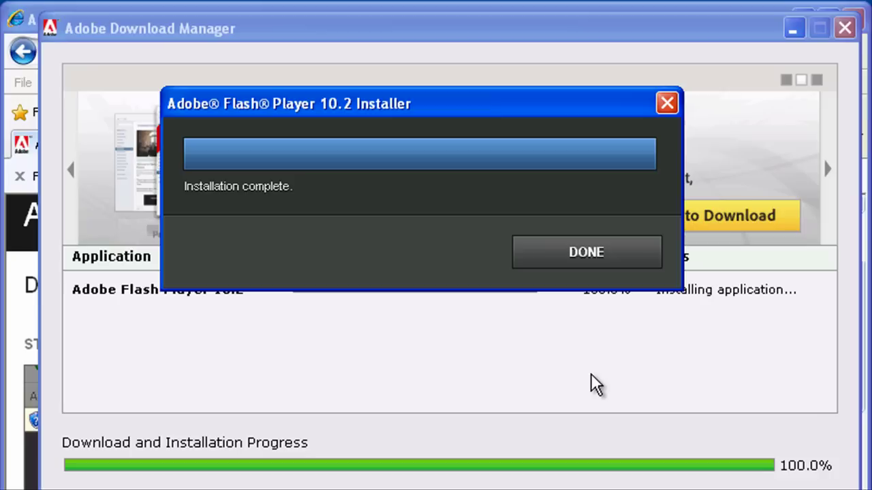
click(591, 252)
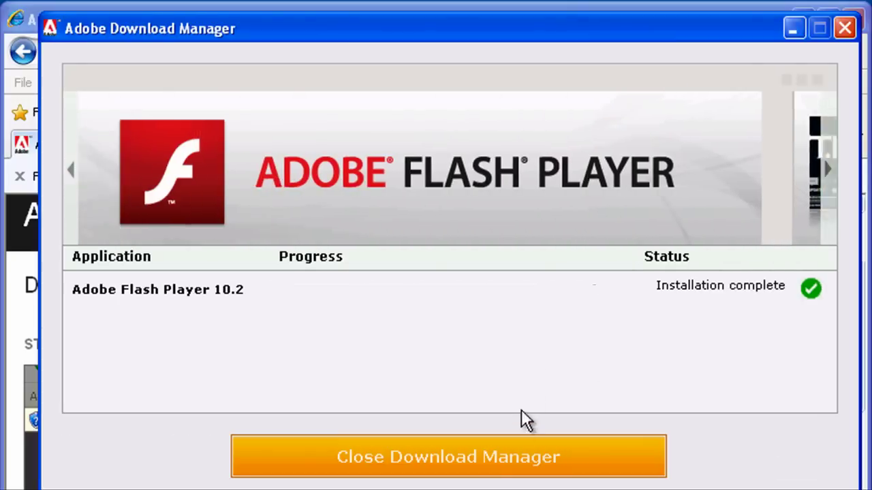
click(476, 461)
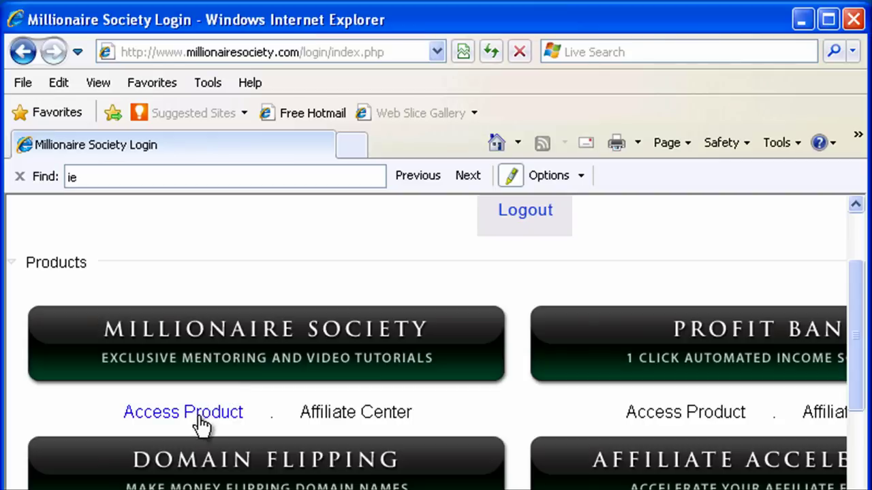
- Access the Millionaire Society product on its website and open the Introduction section for new members
click(199, 418)
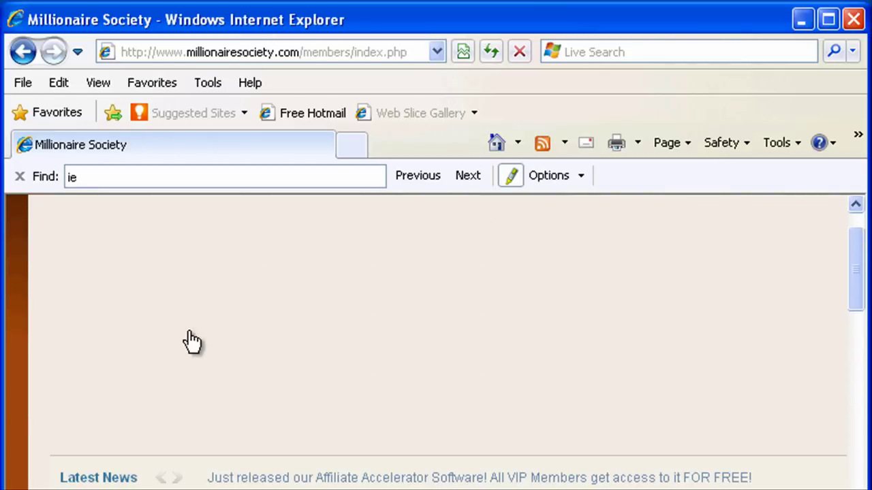
scroll(198, 332, down, 8)
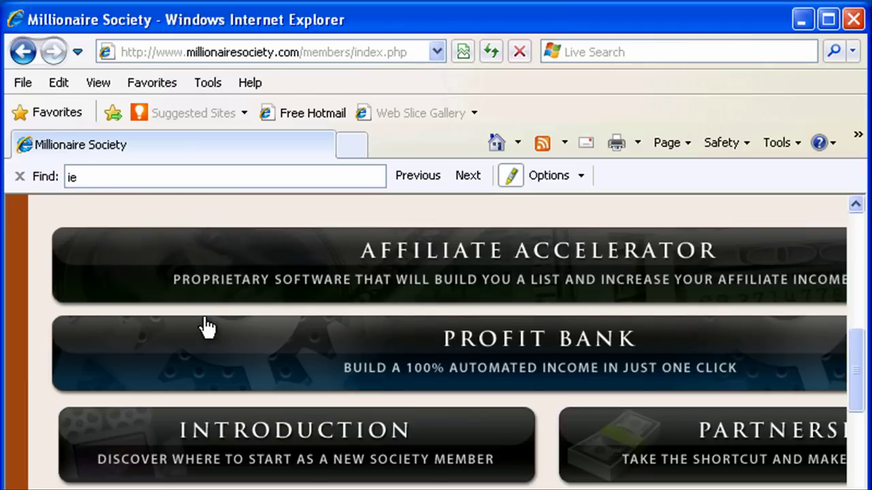
click(271, 450)
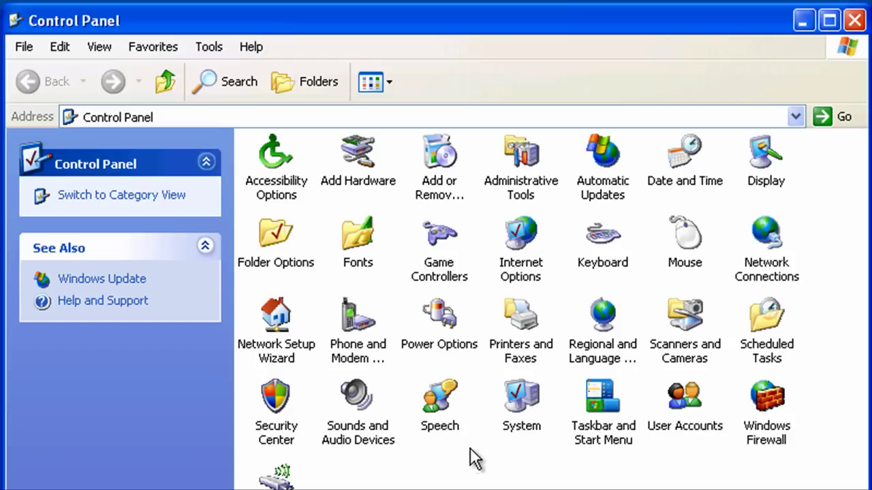
- Open Add or Remove Programs from the Control Panel, bring its window fully into view, and start removing Adobe Flash Player 10 ActiveX
click(440, 183)
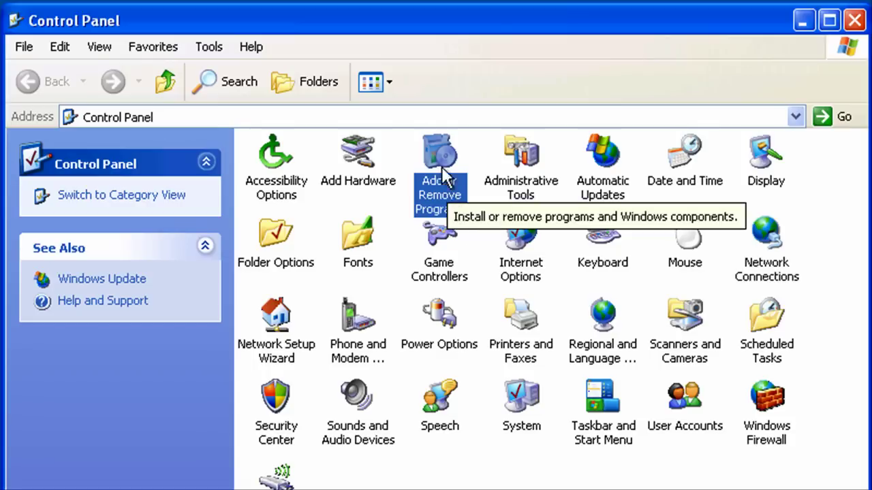
double_click(436, 188)
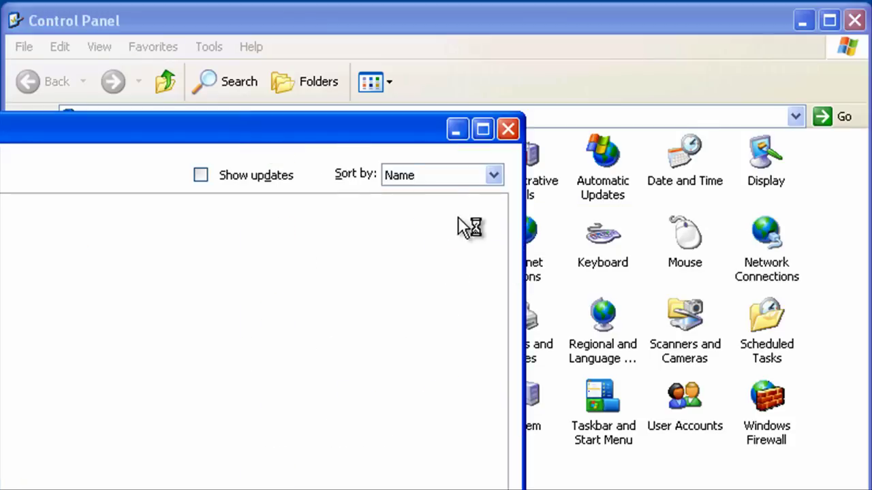
drag(334, 129, 632, 22)
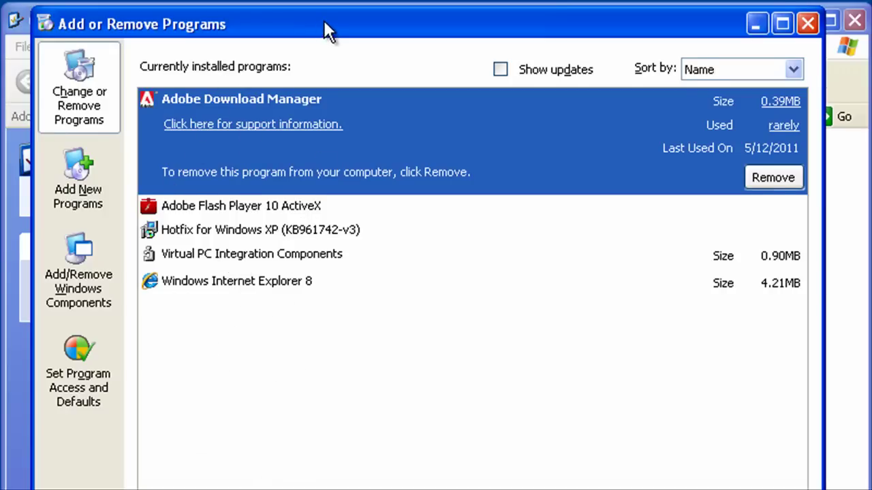
drag(323, 20, 316, 25)
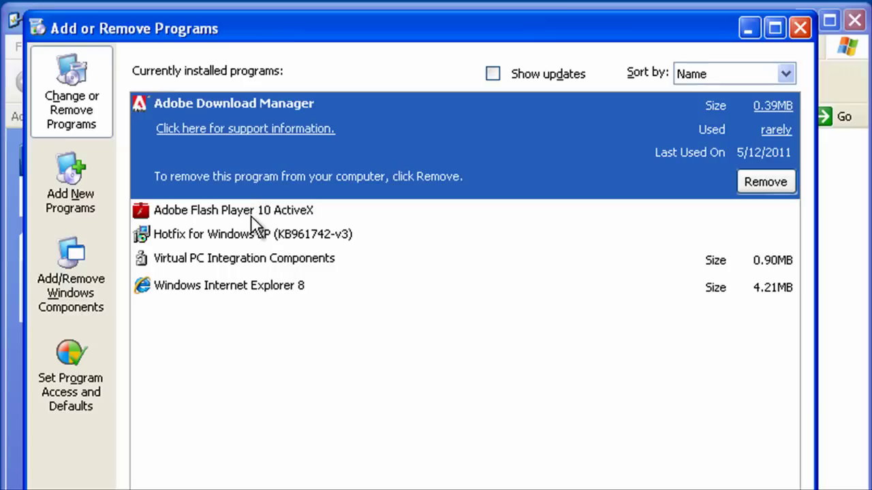
click(206, 210)
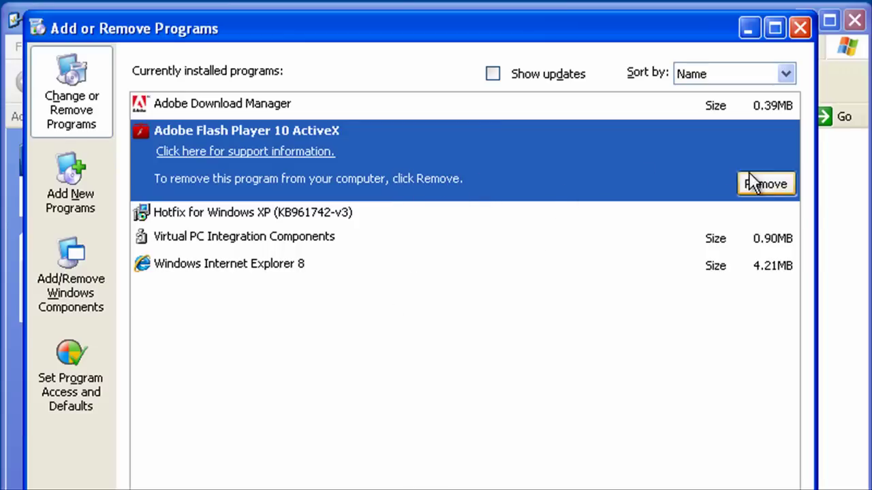
click(770, 185)
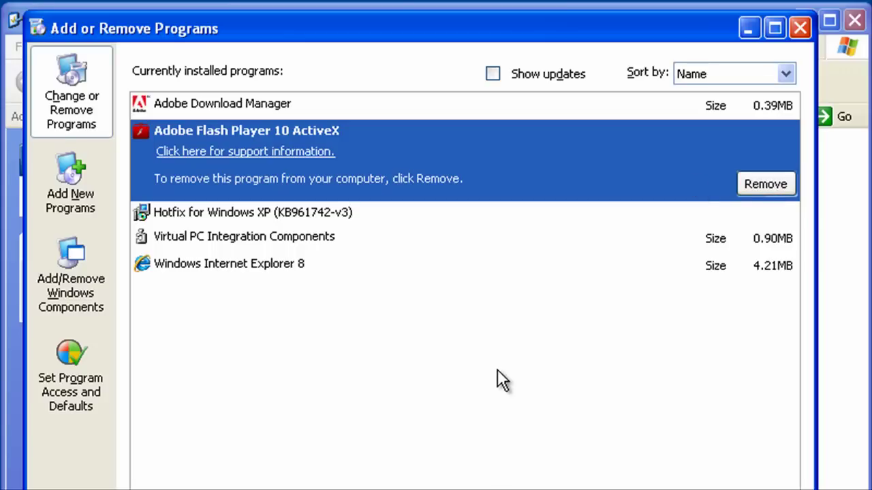